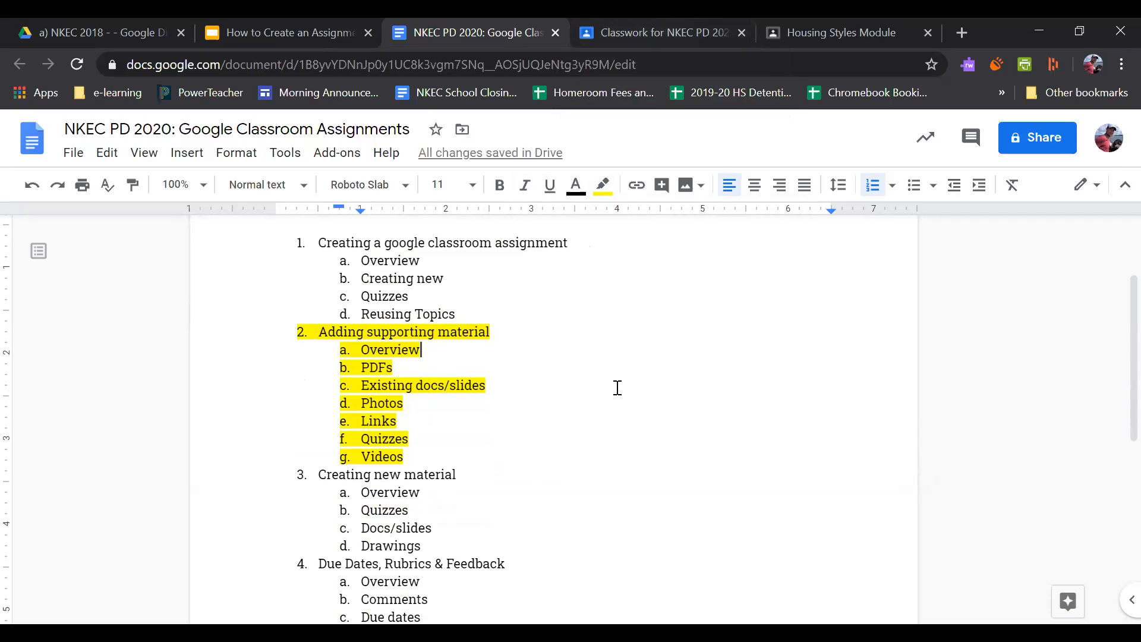
# Switch from the outline document to Google Classroom and look through the class's Stream, People and Classwork pages
pyautogui.scroll(1, 617, 389)
pyautogui.scroll(-1, 615, 388)
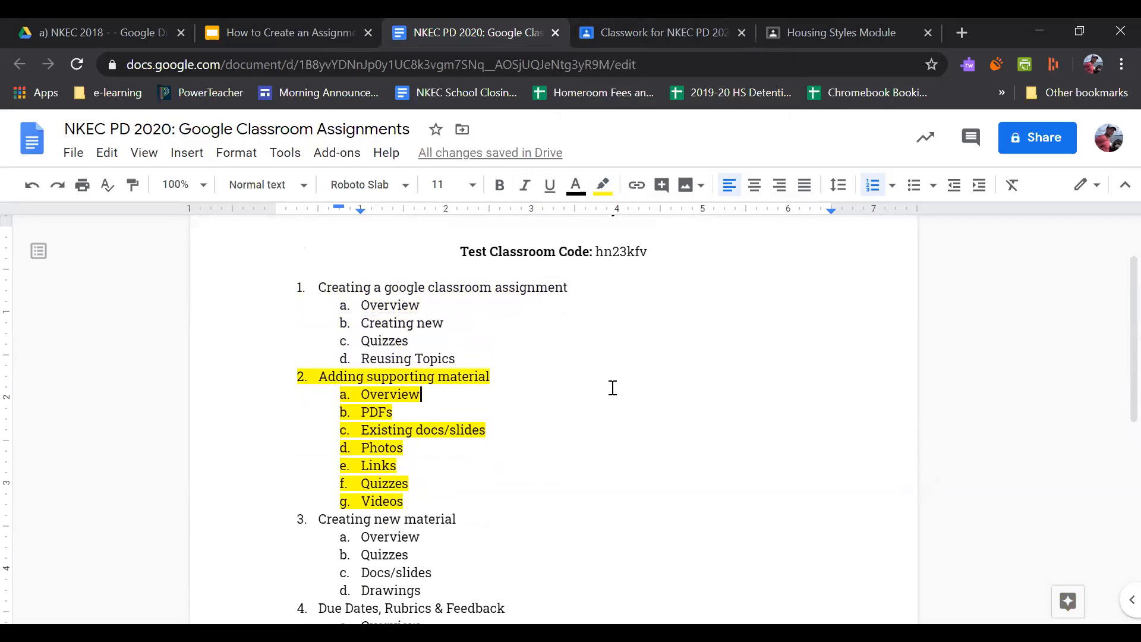
pyautogui.click(636, 25)
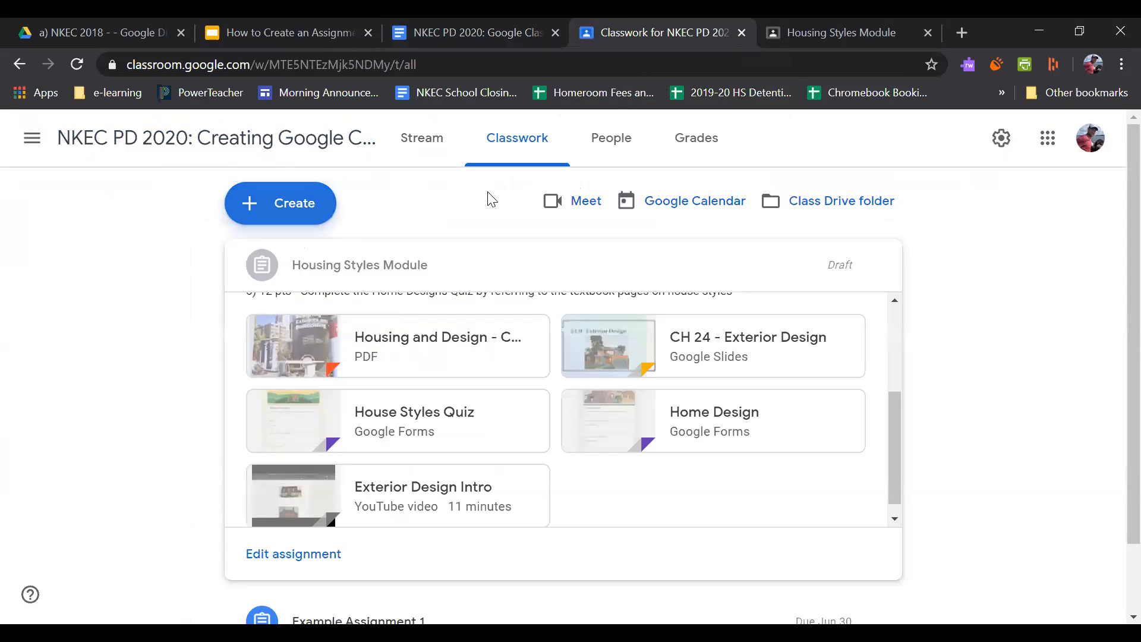
pyautogui.click(186, 149)
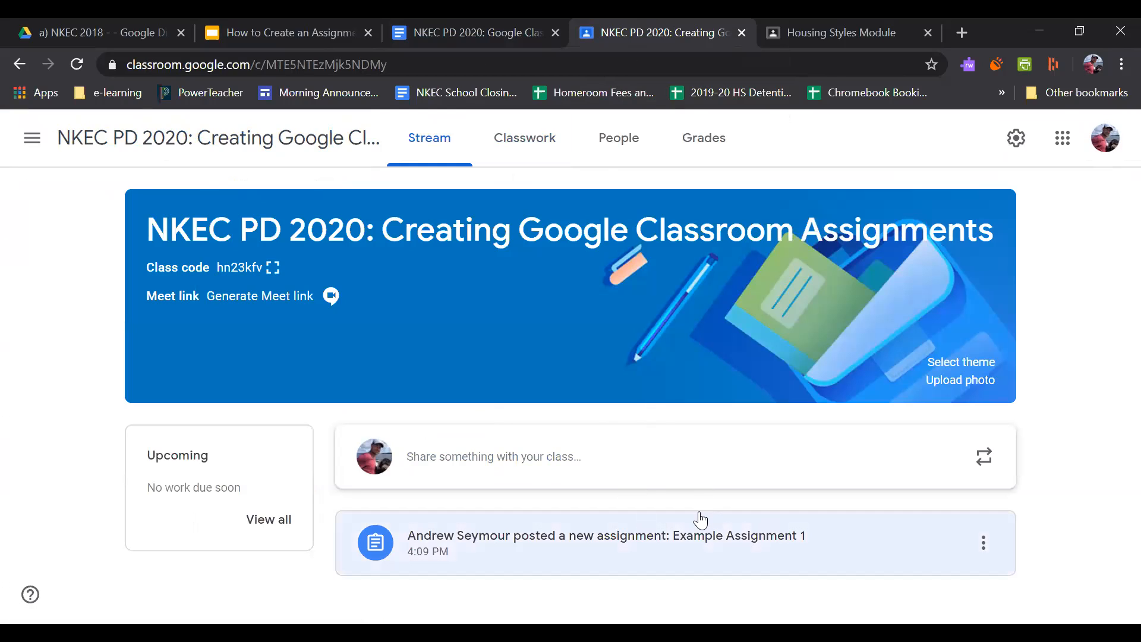
pyautogui.click(619, 156)
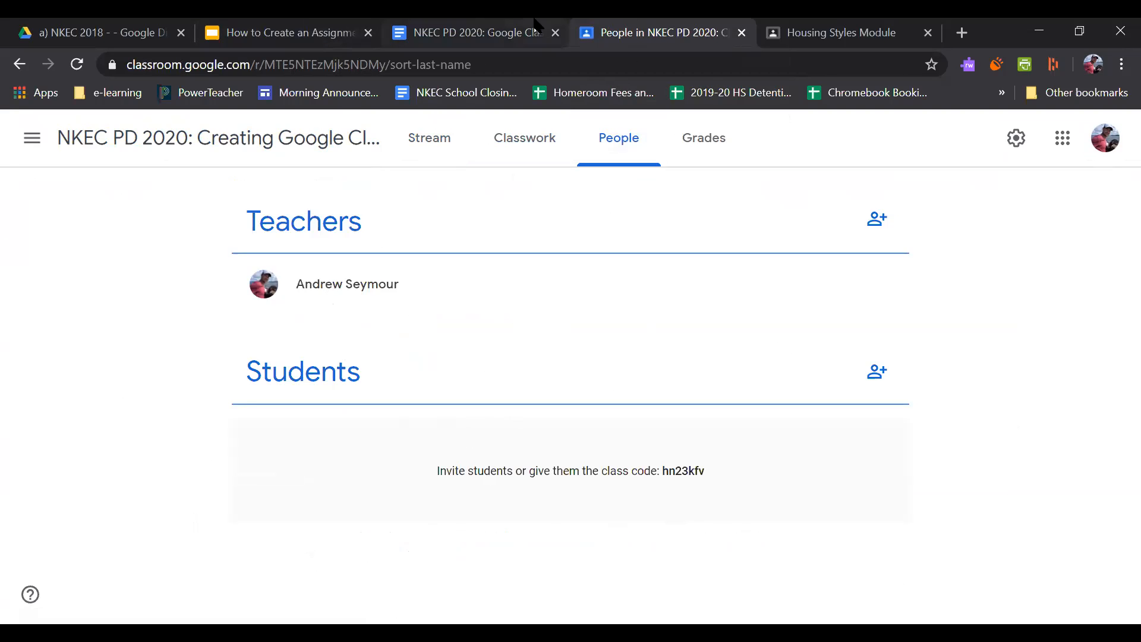
pyautogui.click(535, 139)
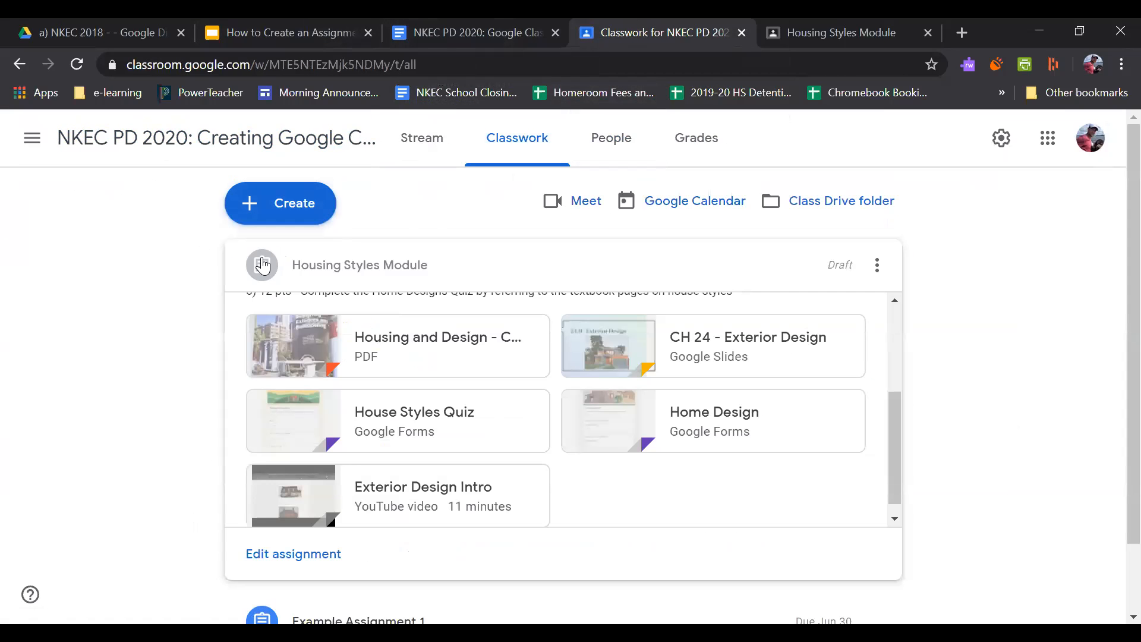
# Collapse the Housing Styles Module draft and expand Example Assignment 1 in the class's work list
pyautogui.click(632, 272)
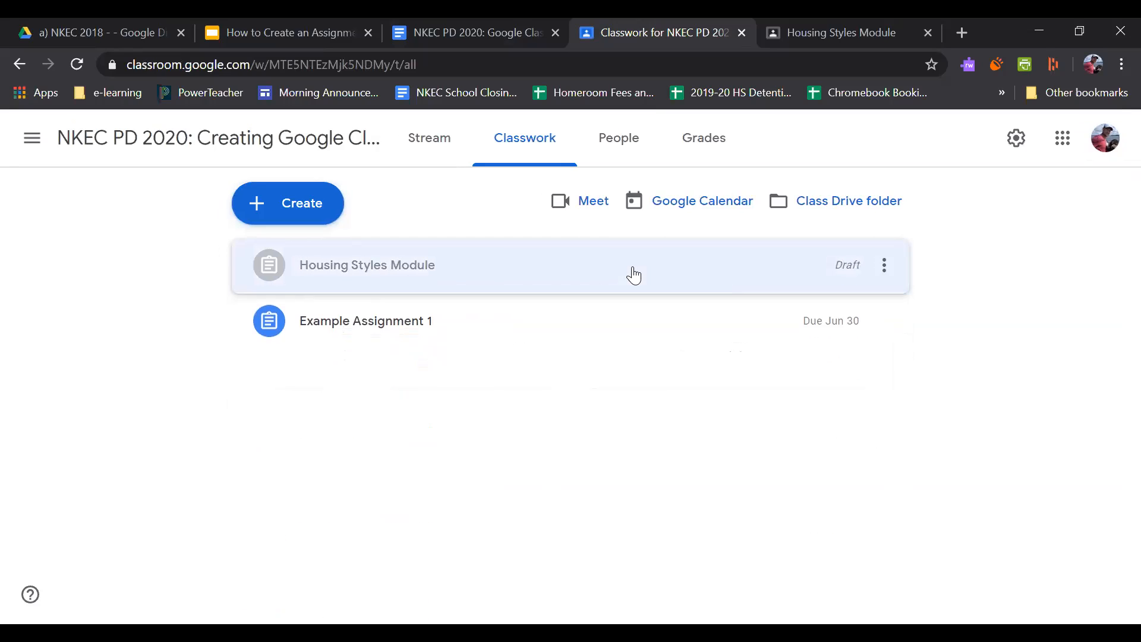
pyautogui.click(370, 326)
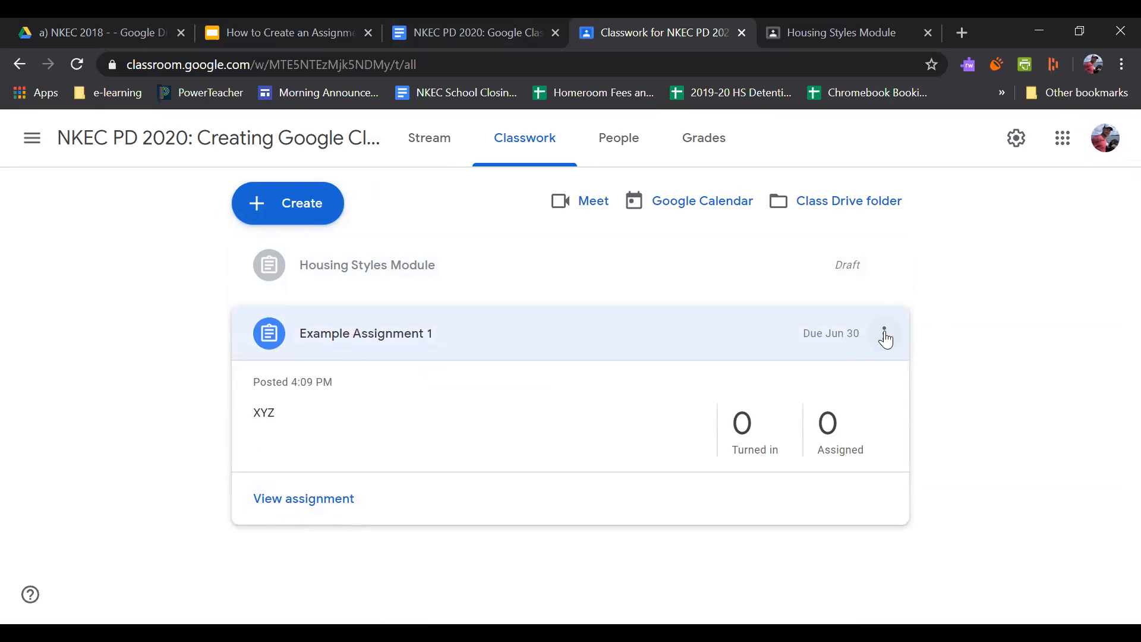
pyautogui.click(289, 218)
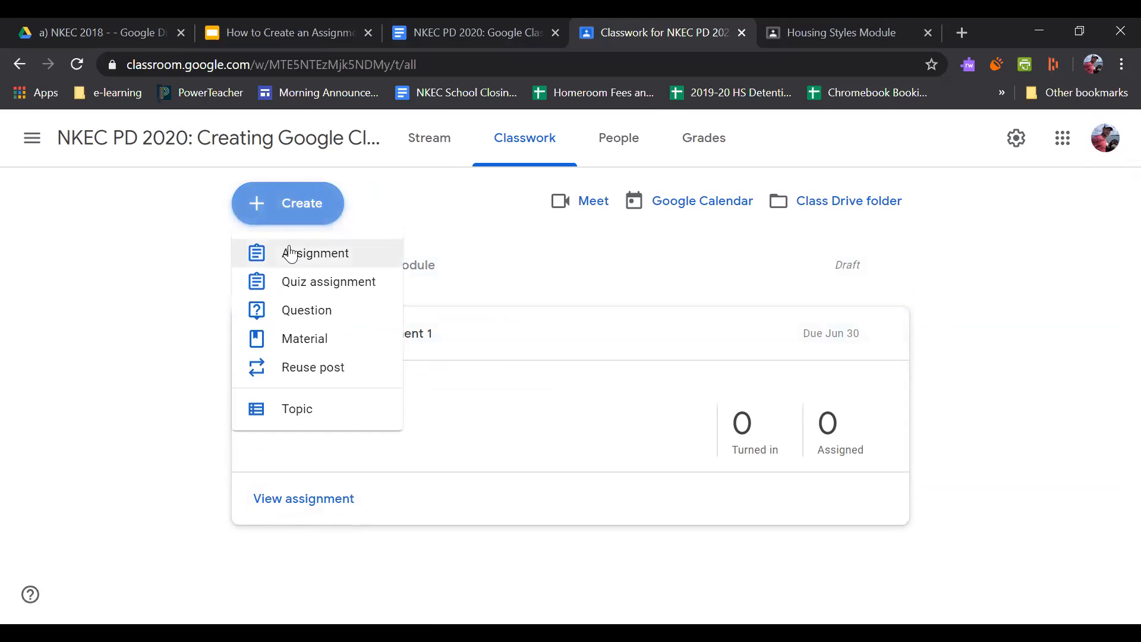
pyautogui.click(117, 253)
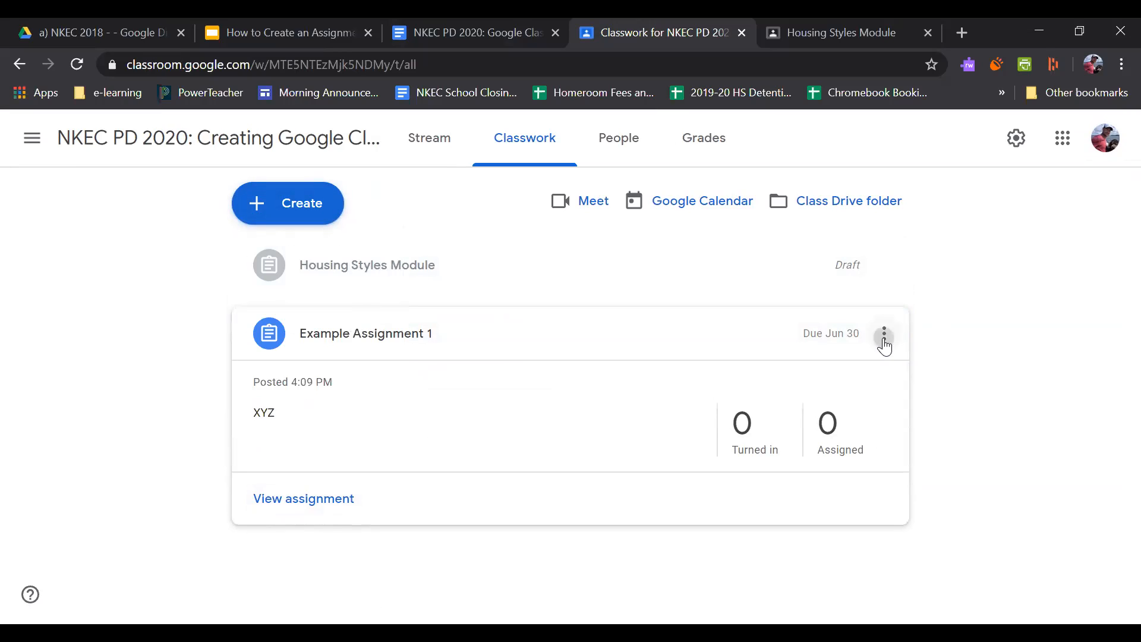
pyautogui.click(884, 339)
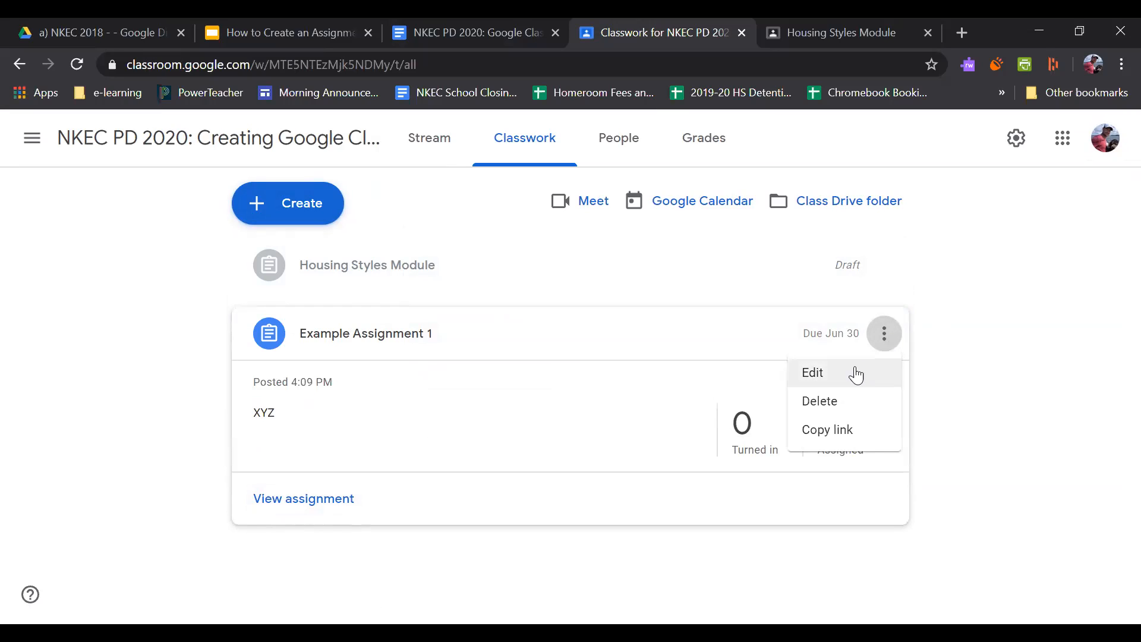
pyautogui.click(822, 381)
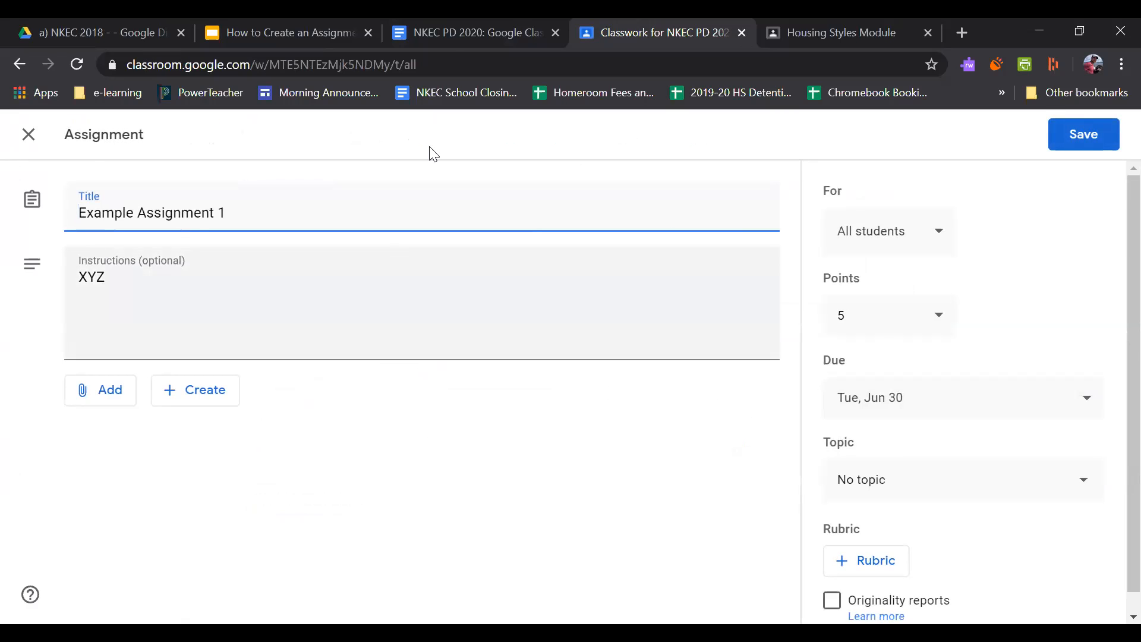
pyautogui.click(453, 26)
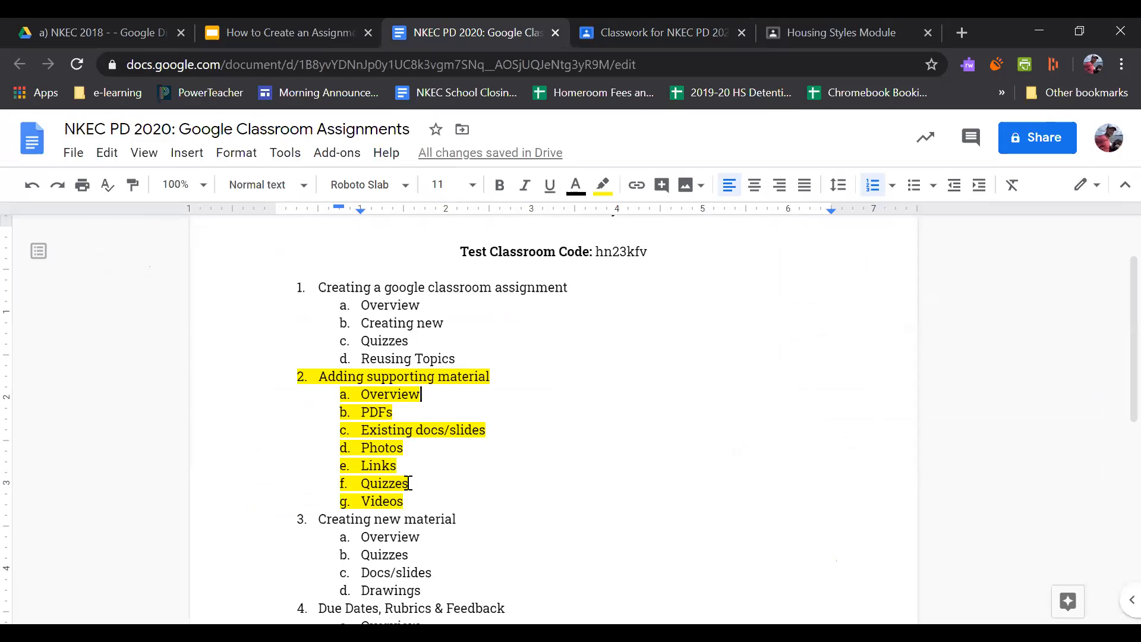
pyautogui.doubleClick(381, 412)
pyautogui.click(396, 411)
pyautogui.click(611, 22)
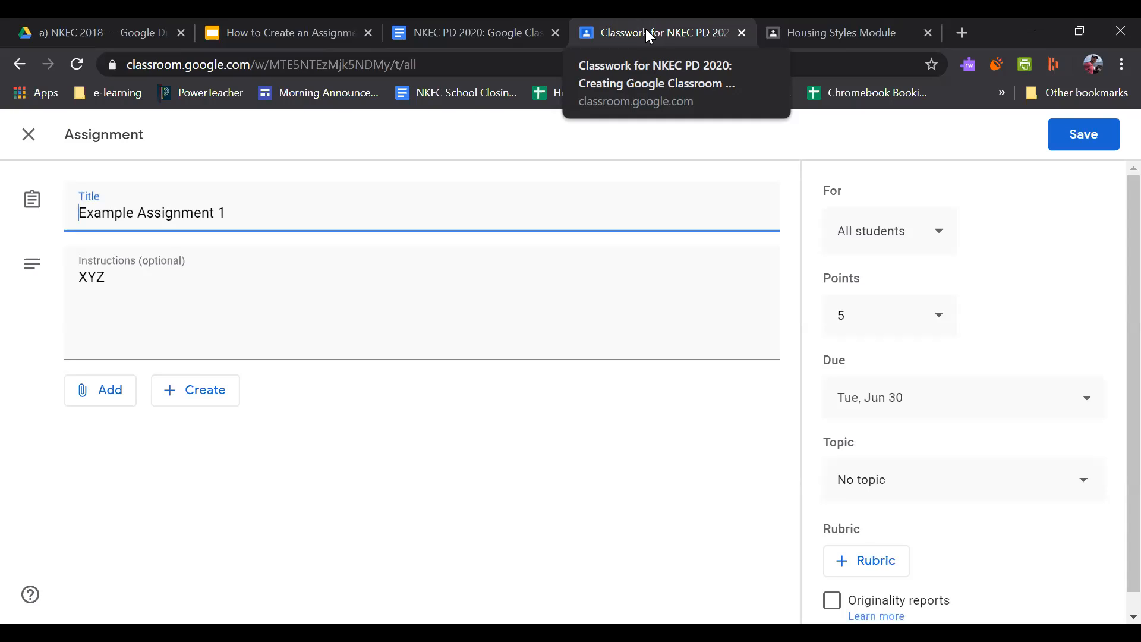
pyautogui.click(470, 32)
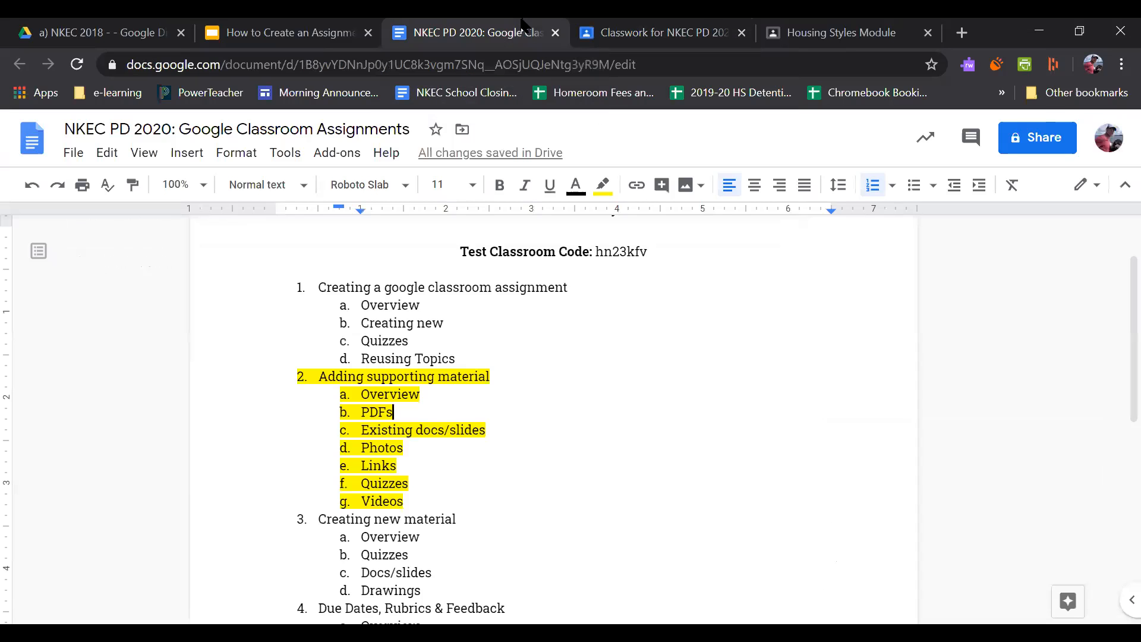
pyautogui.click(660, 32)
pyautogui.click(28, 134)
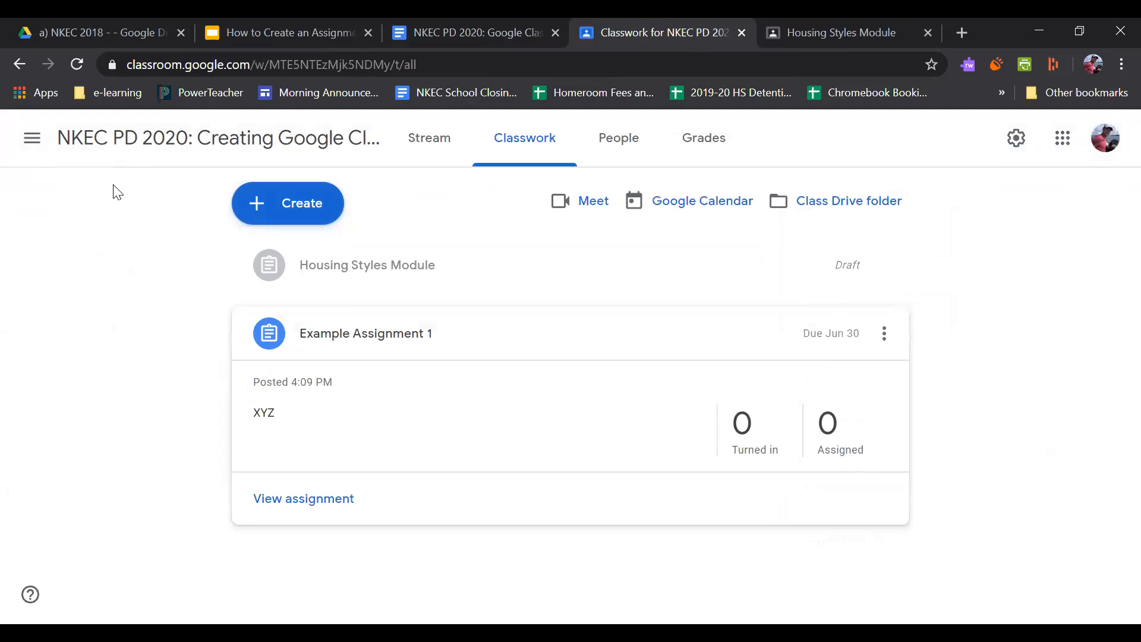
# Open Example Assignment 1 for editing, checking the outline document for the supporting material topics
pyautogui.click(434, 334)
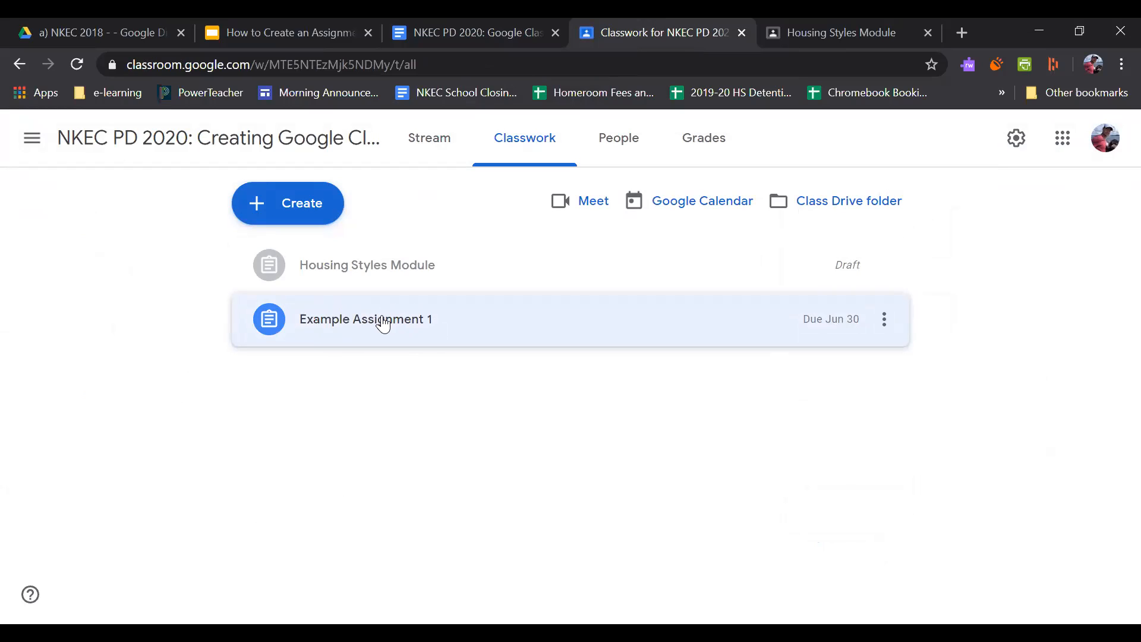
pyautogui.click(383, 324)
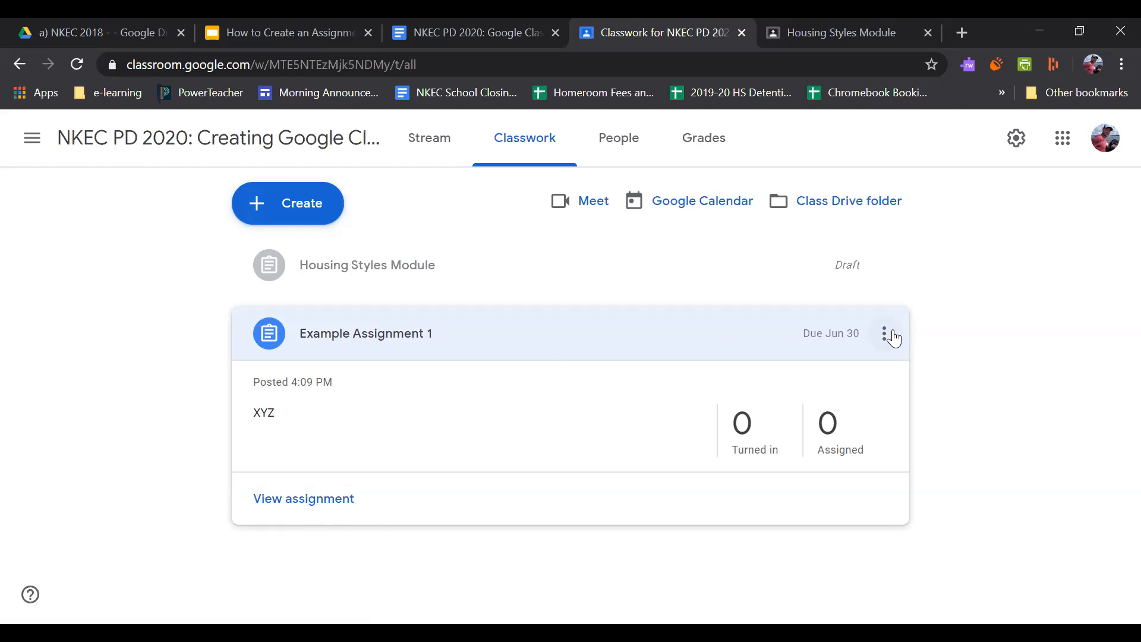
pyautogui.click(892, 334)
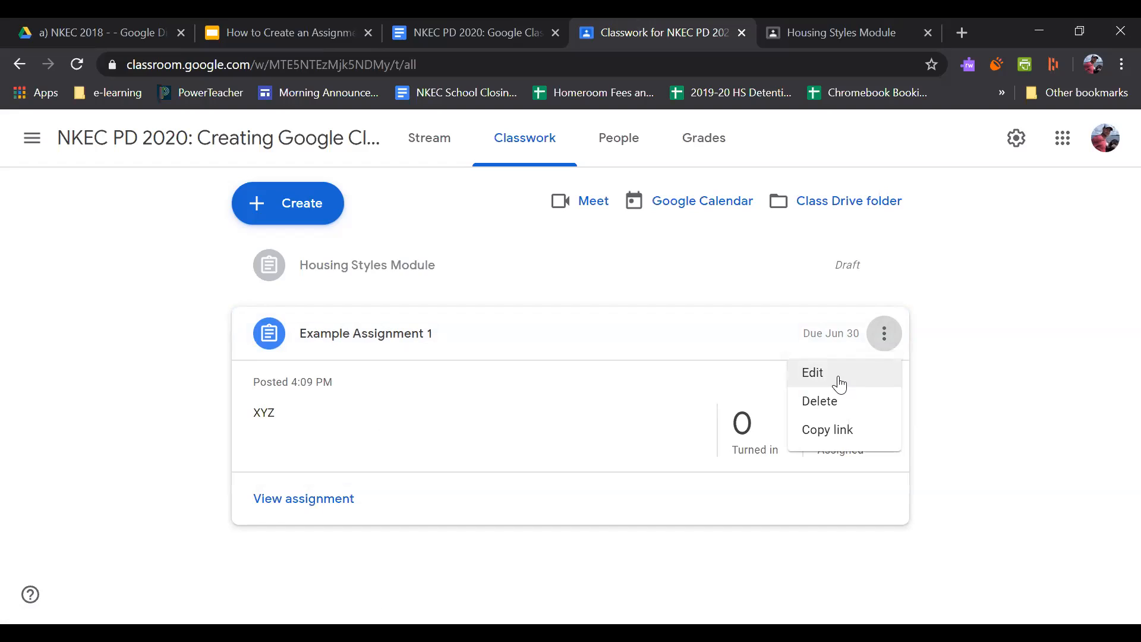
pyautogui.click(840, 384)
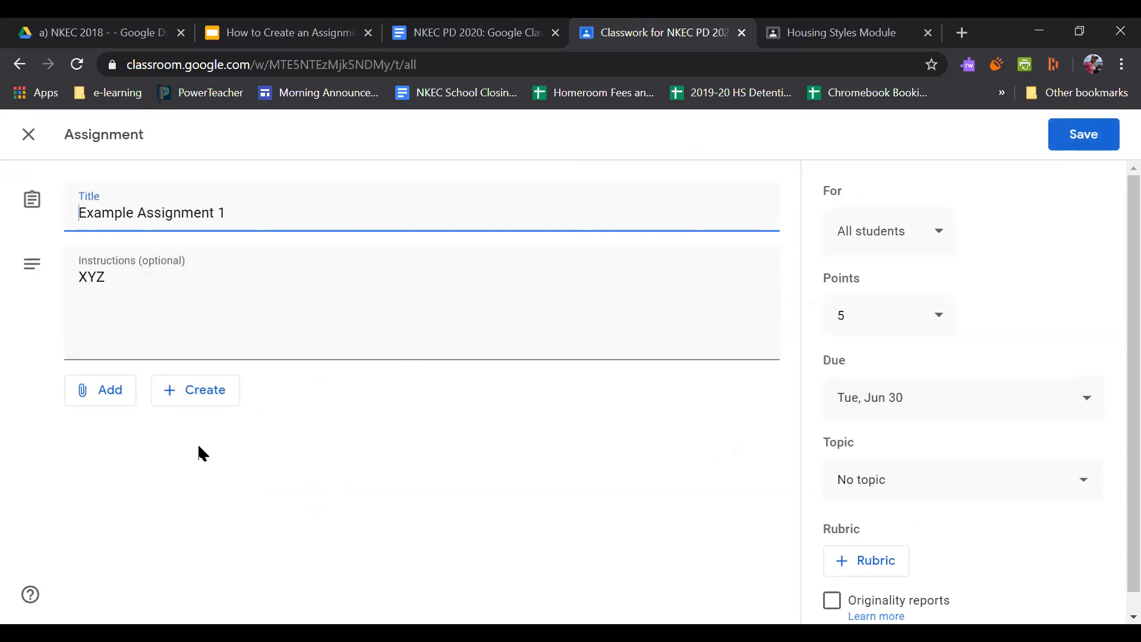
pyautogui.click(459, 25)
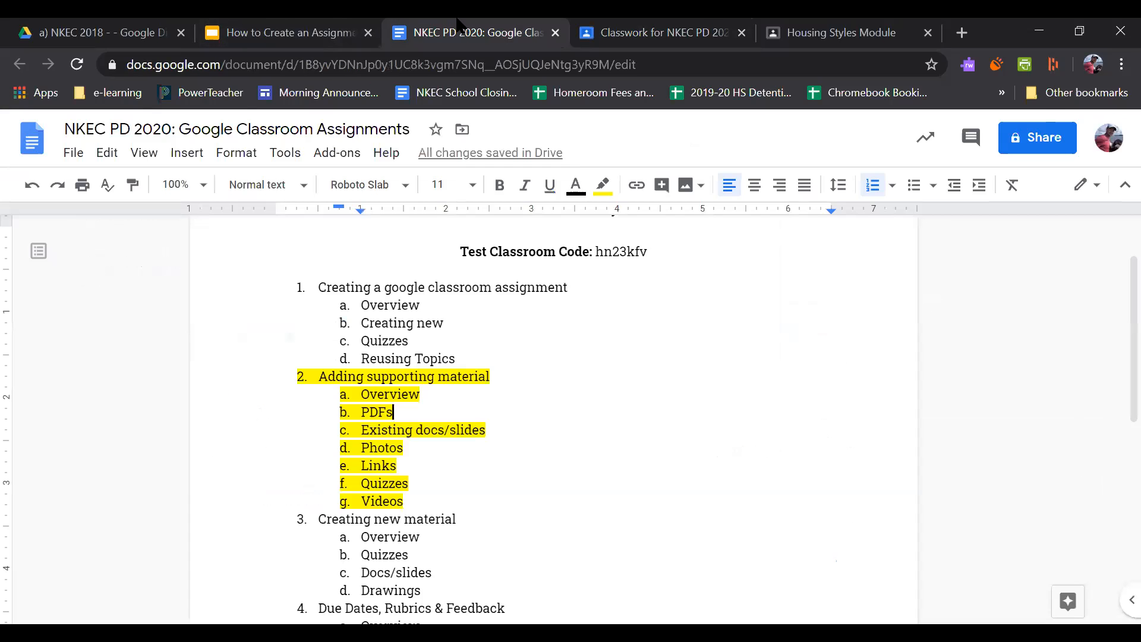
pyautogui.click(573, 32)
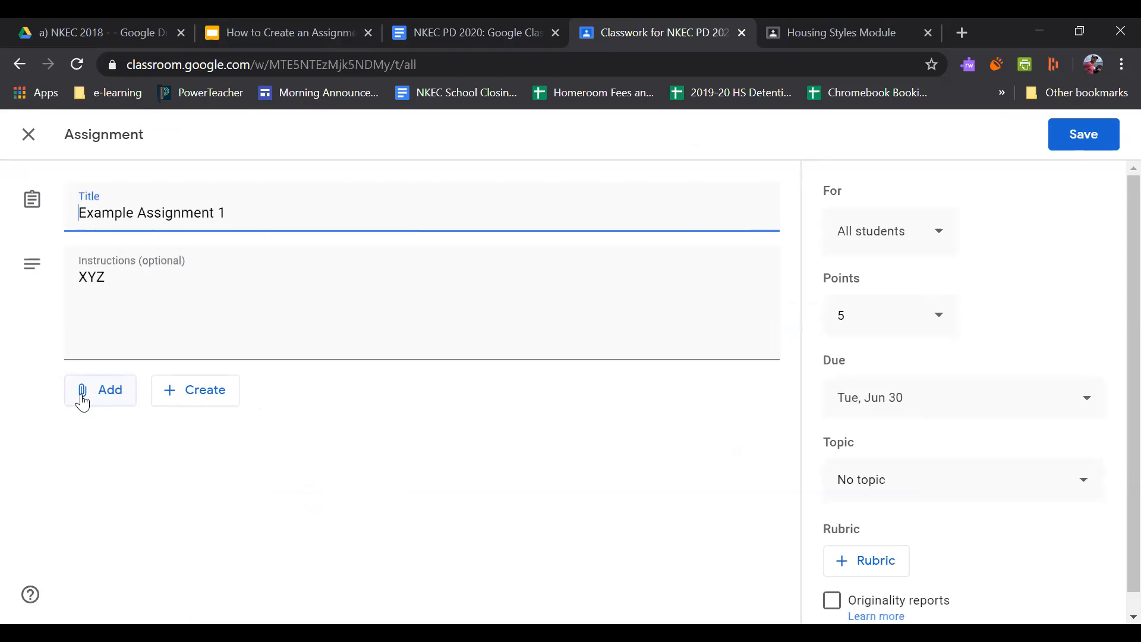
# Start adding a Google Drive file to Example Assignment 1 and list the My Drive contents sorted by name
pyautogui.click(103, 397)
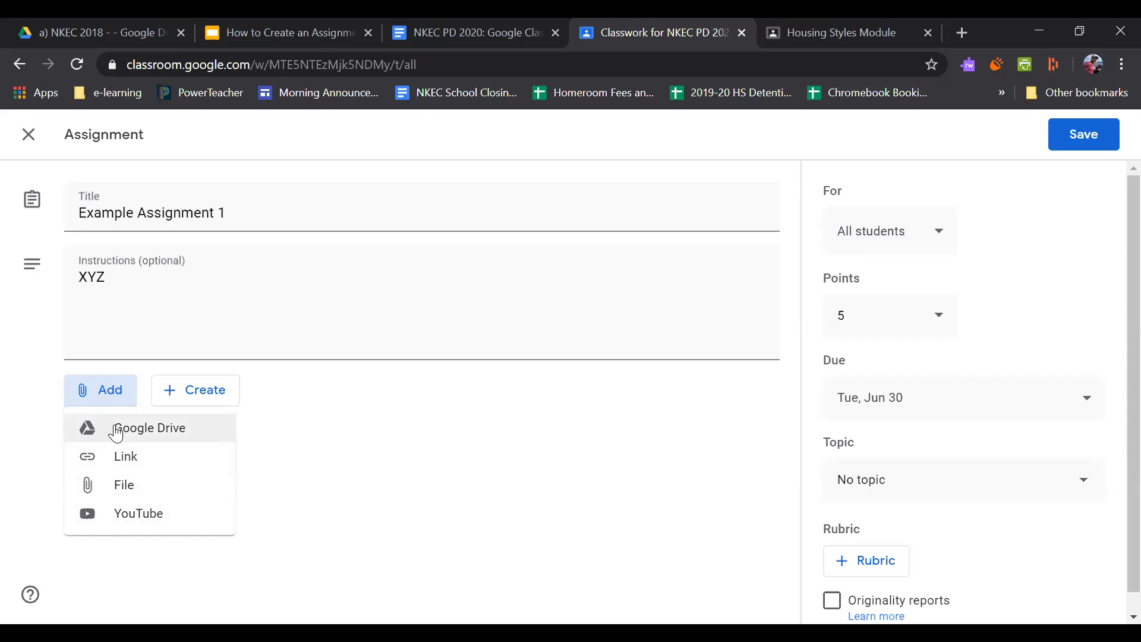
pyautogui.click(135, 432)
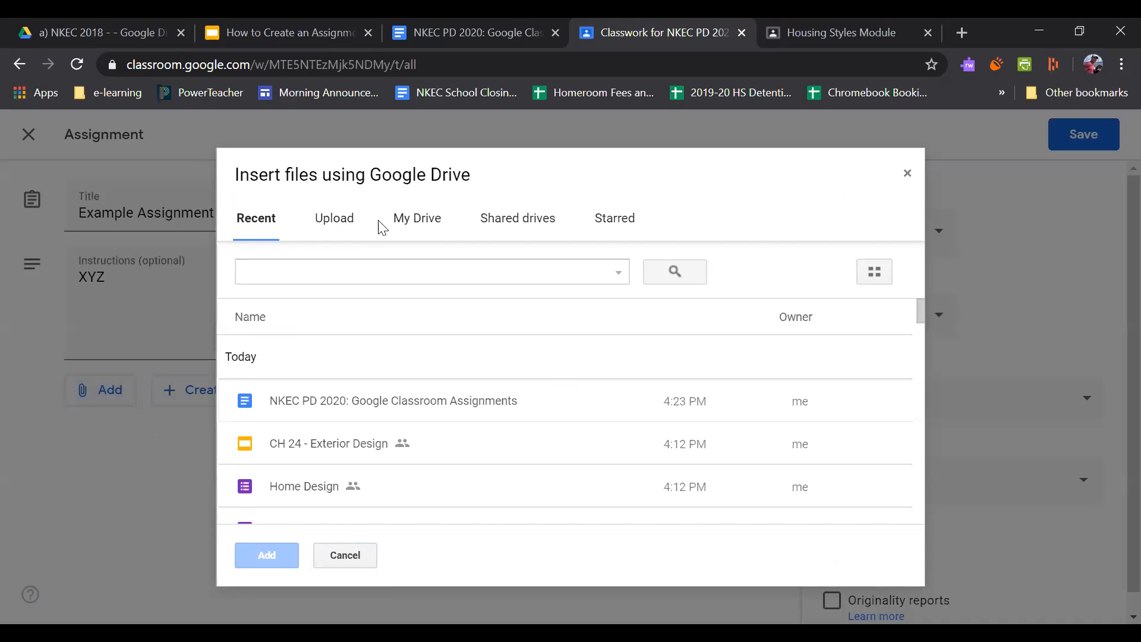
pyautogui.click(416, 220)
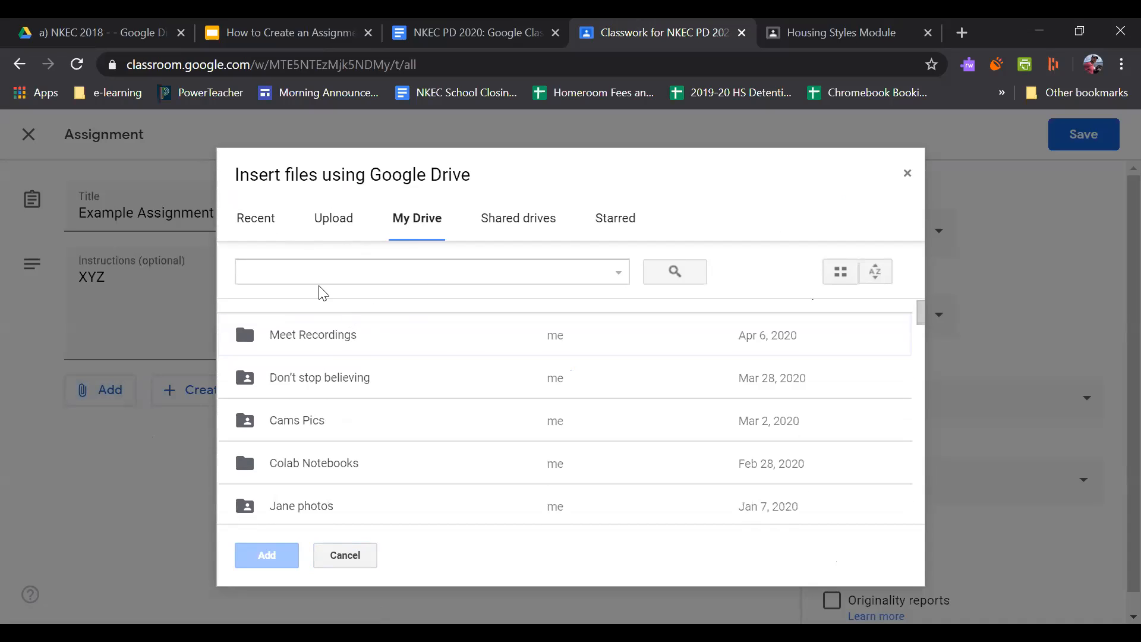
pyautogui.click(363, 266)
pyautogui.click(255, 218)
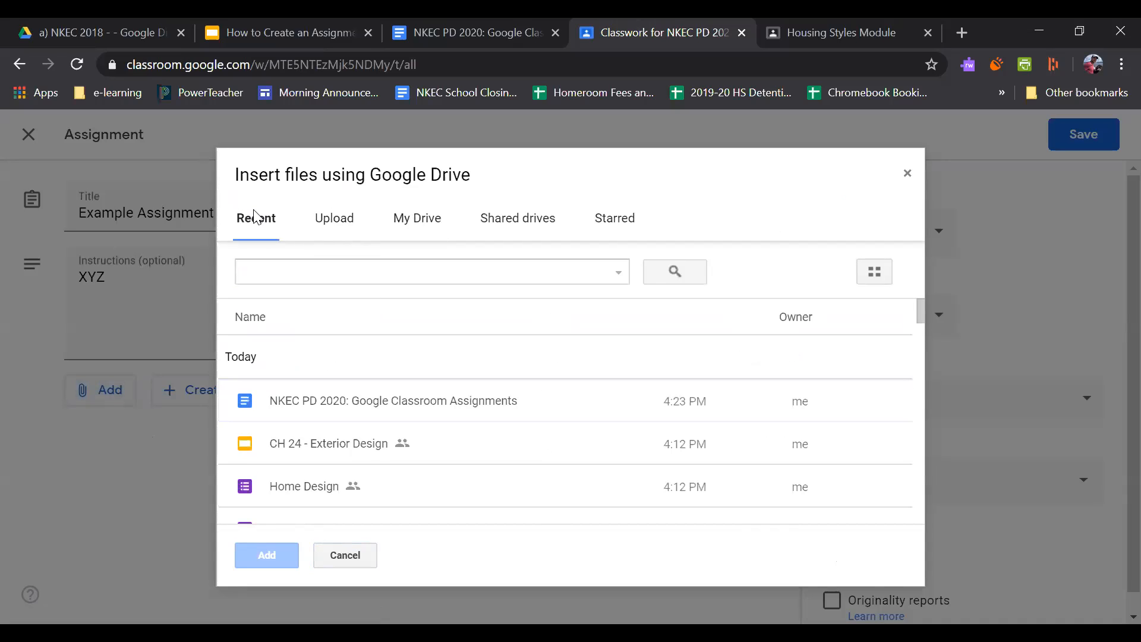
pyautogui.click(416, 223)
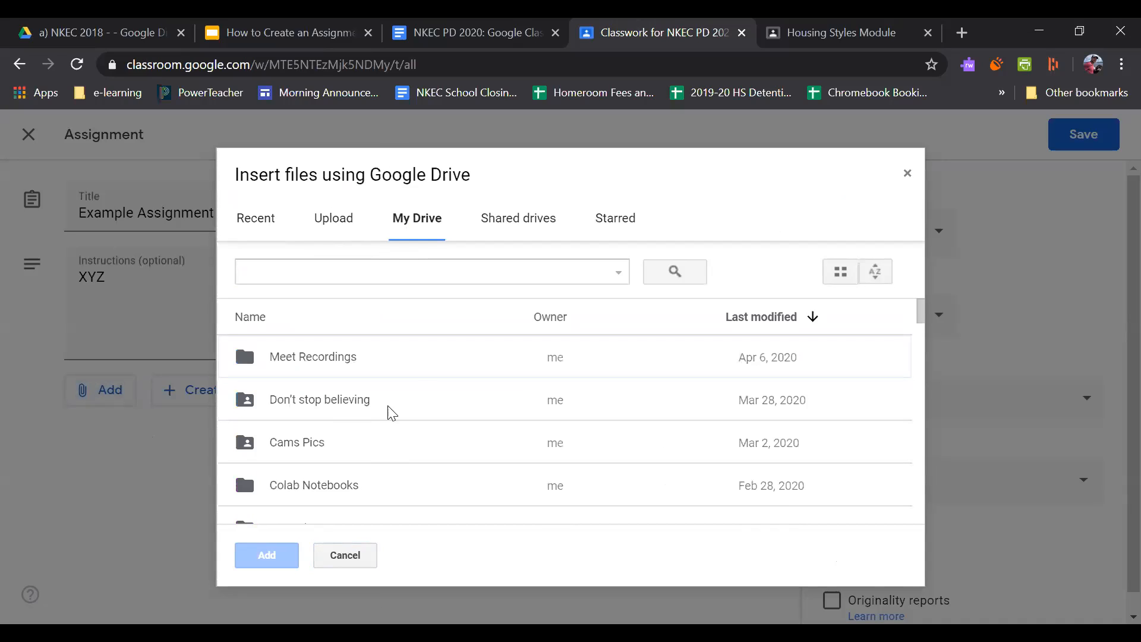
pyautogui.click(267, 327)
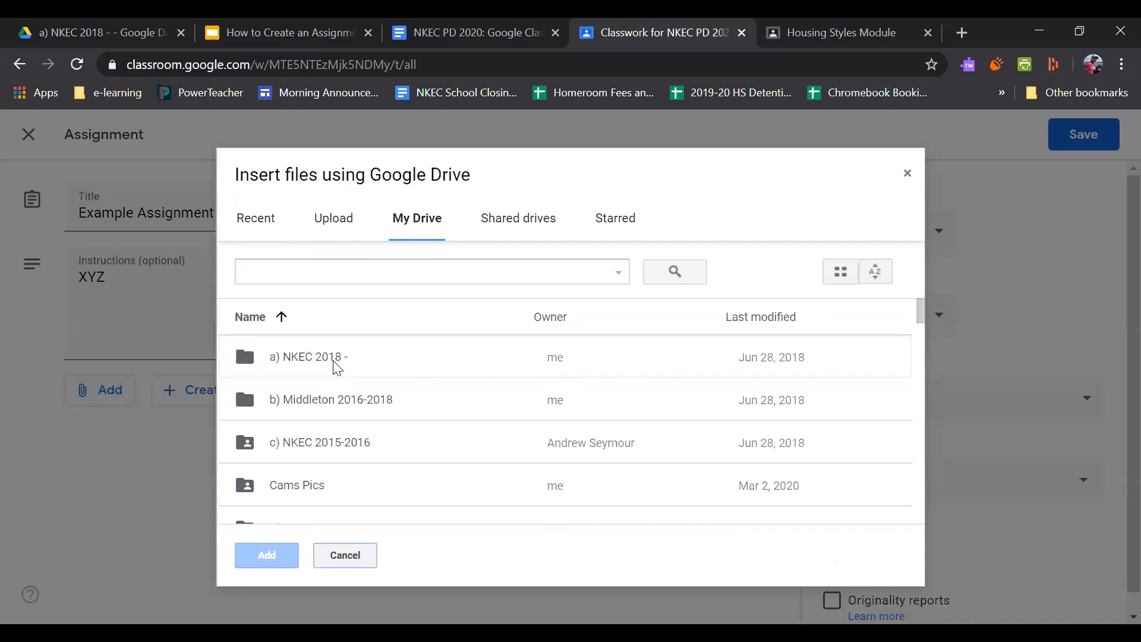
# Attach jackson_lottery.pdf from a) NKEC 2018 - > ~2018.0 English 9 > 001 - Short Story Unit > 1 The Lottery, keeping student access at view file
pyautogui.doubleClick(315, 359)
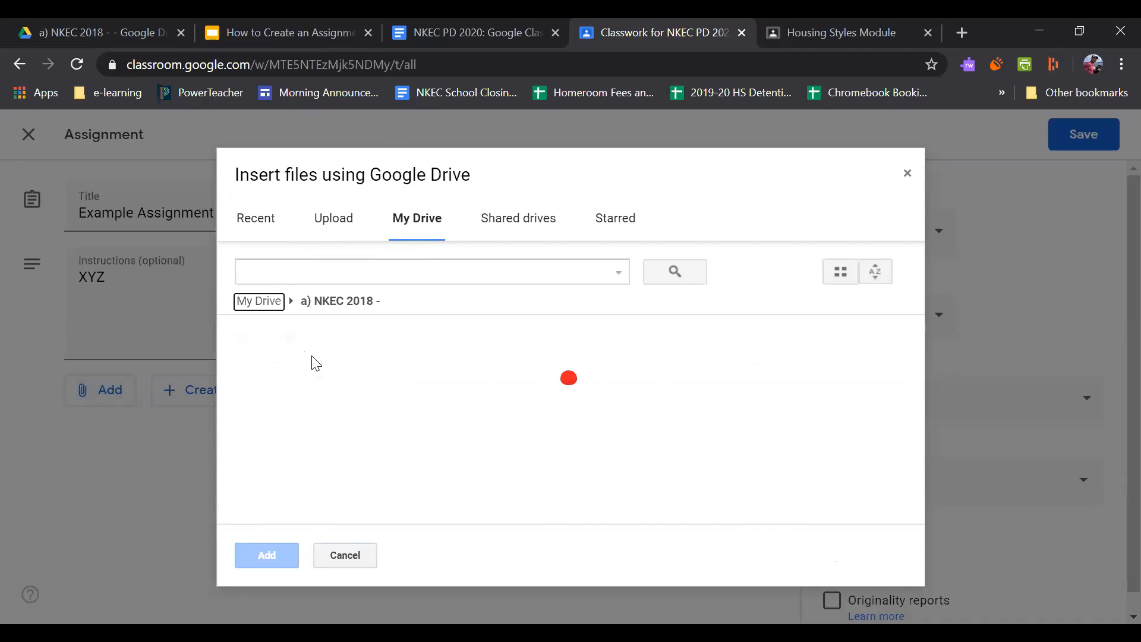
pyautogui.doubleClick(351, 381)
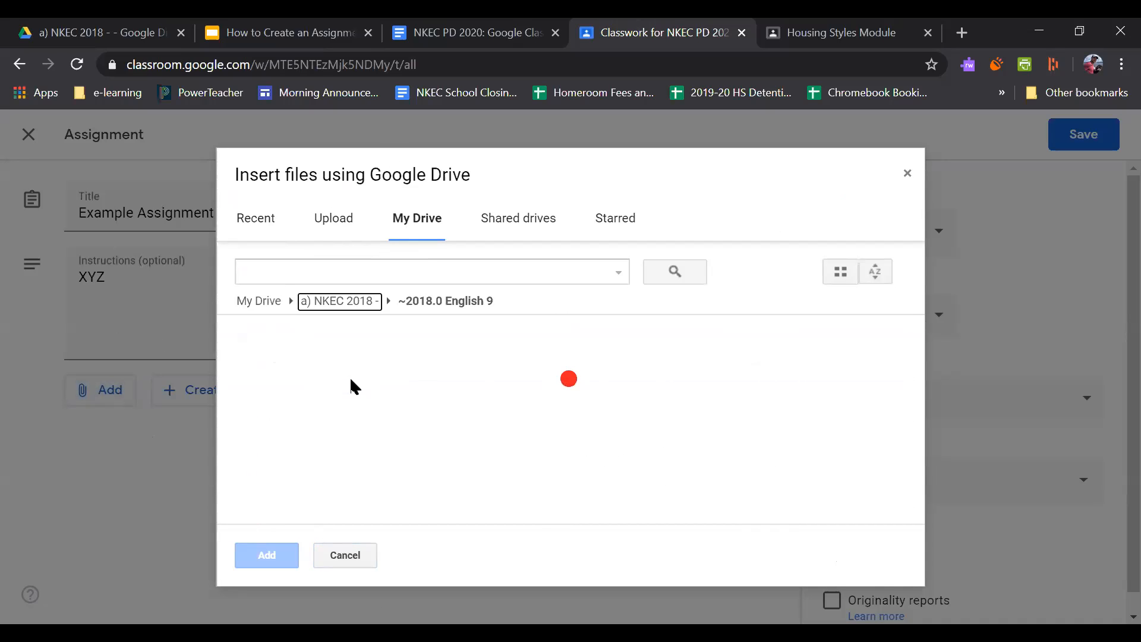
pyautogui.doubleClick(350, 379)
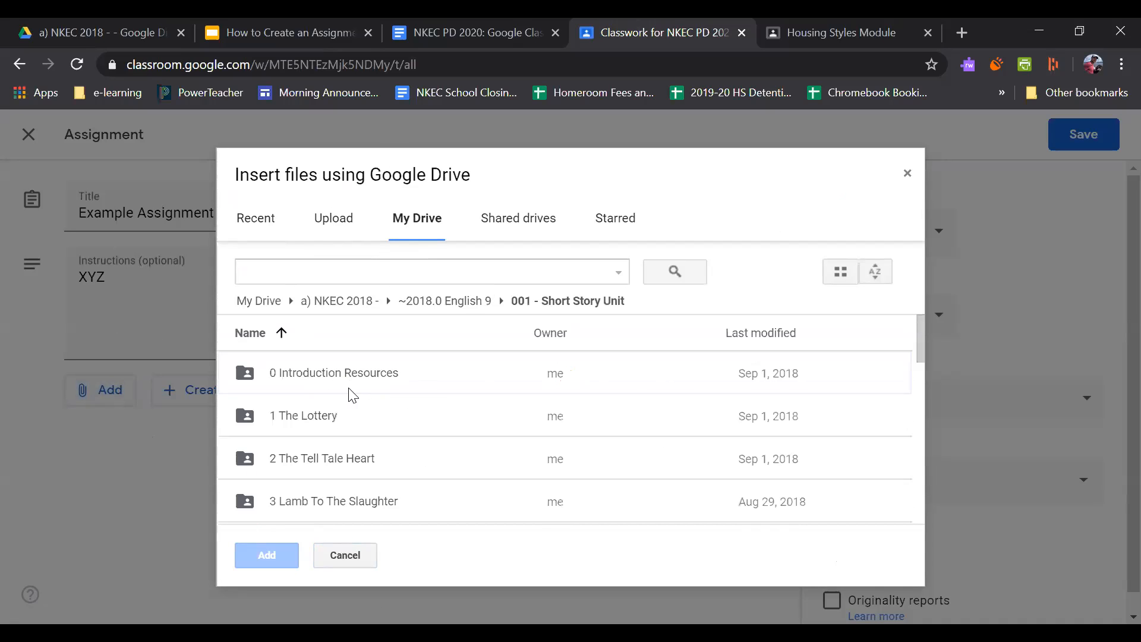
pyautogui.doubleClick(334, 418)
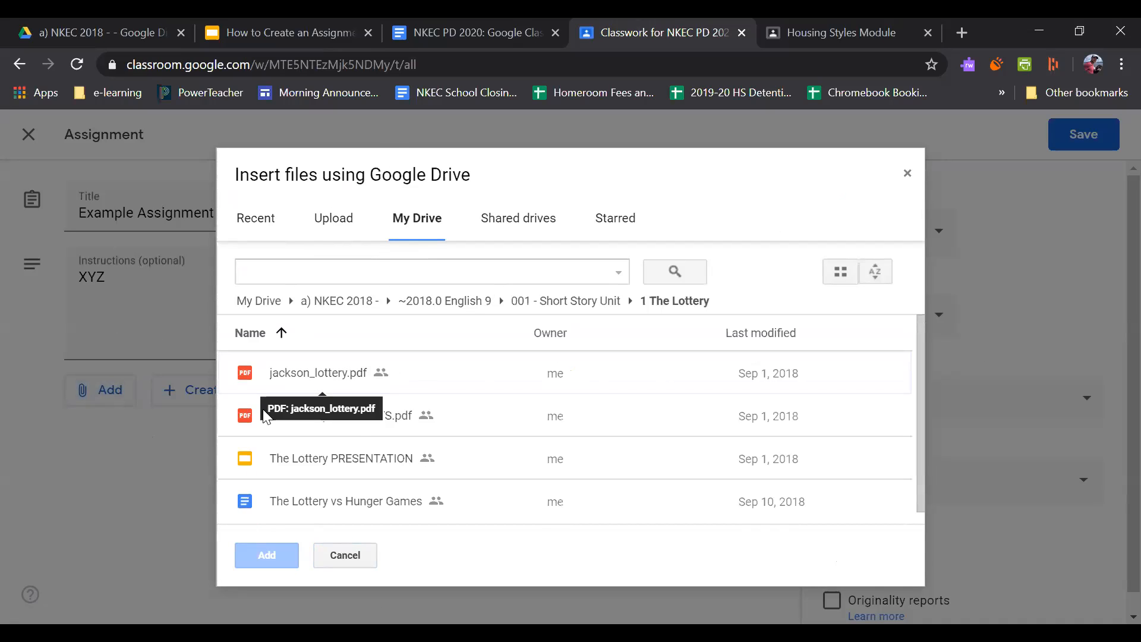
pyautogui.click(297, 382)
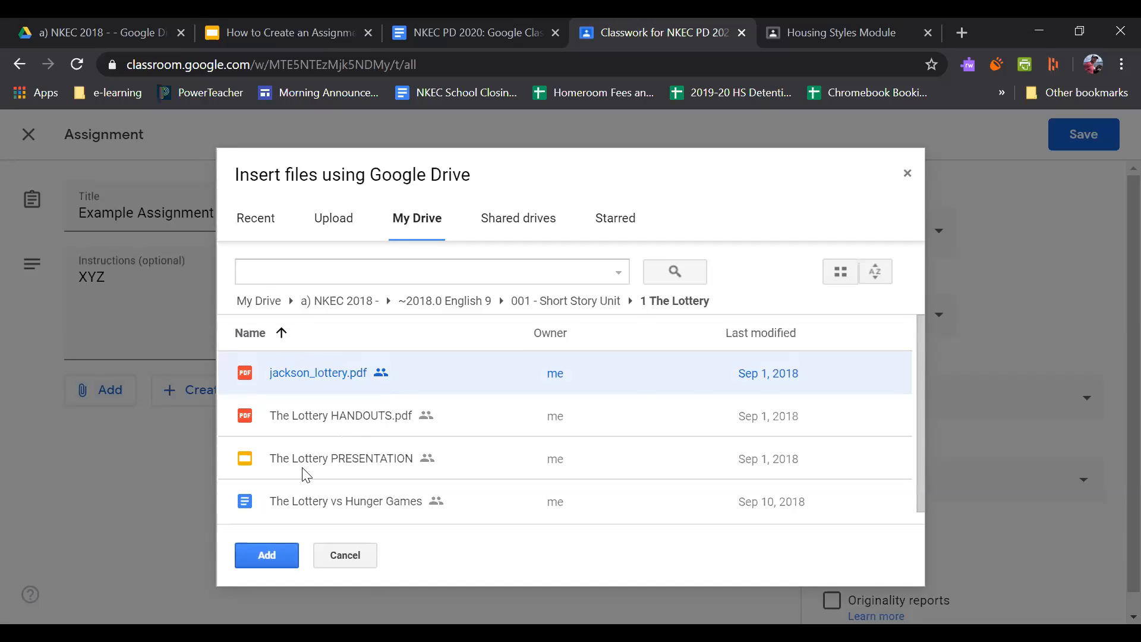
pyautogui.press('Return')
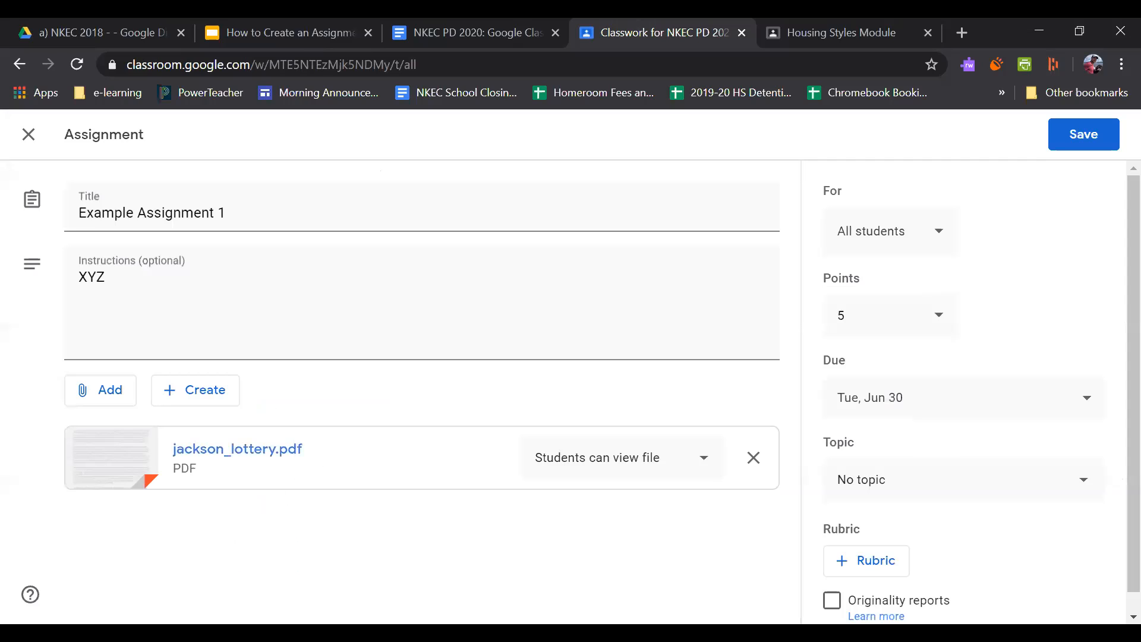
pyautogui.click(618, 467)
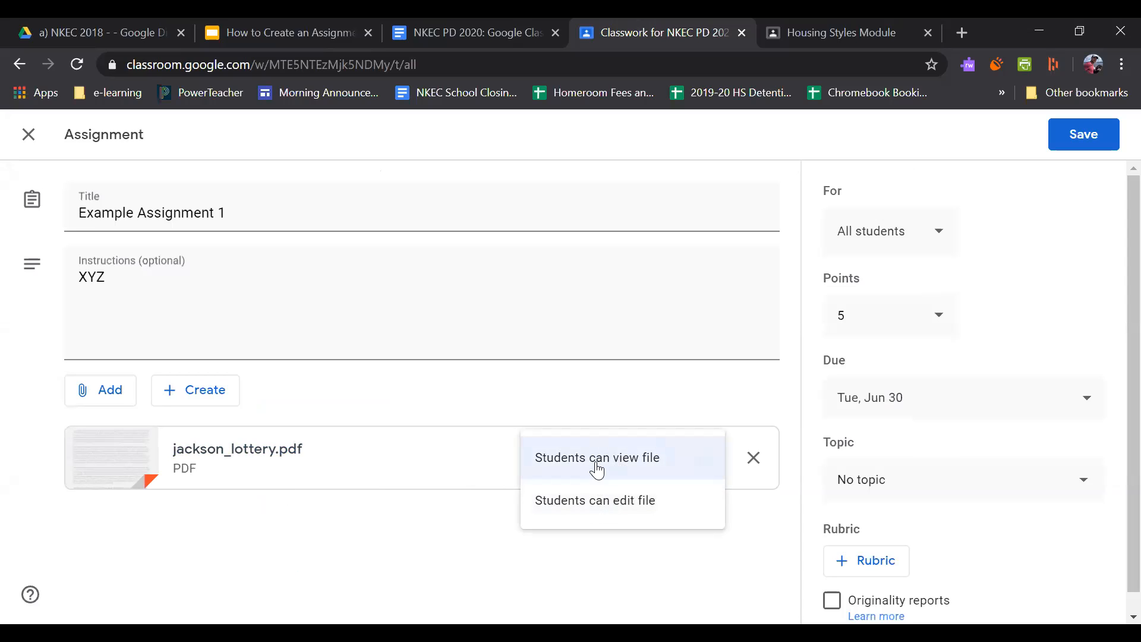
pyautogui.click(578, 409)
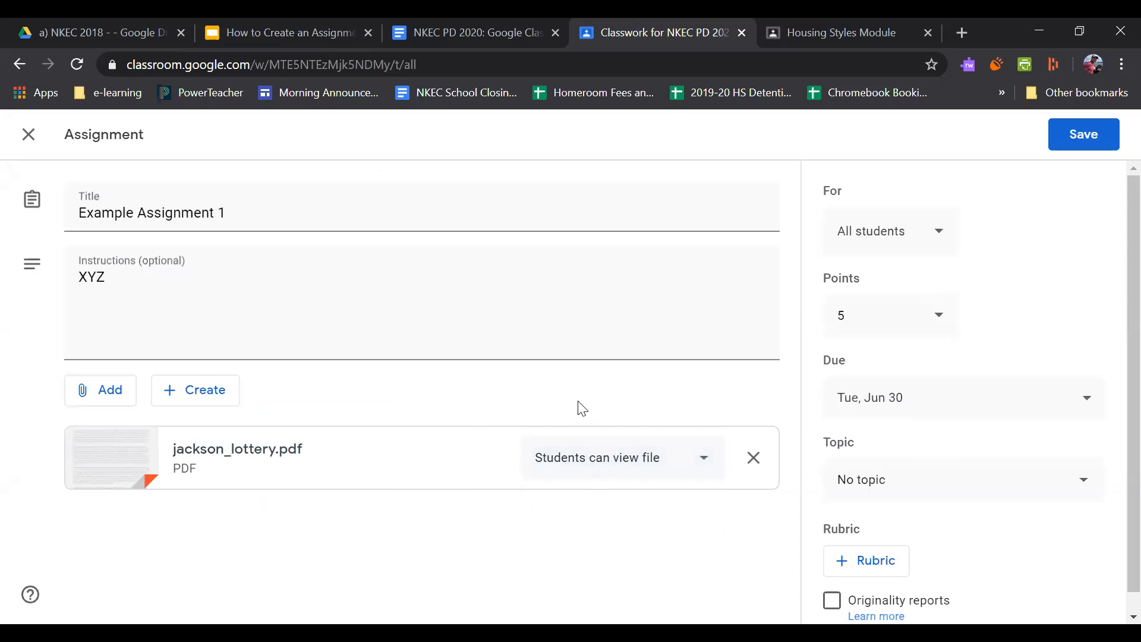
# Preview the attached jackson_lottery.pdf, close it and return to the Example Assignment 1 editor
pyautogui.click(174, 459)
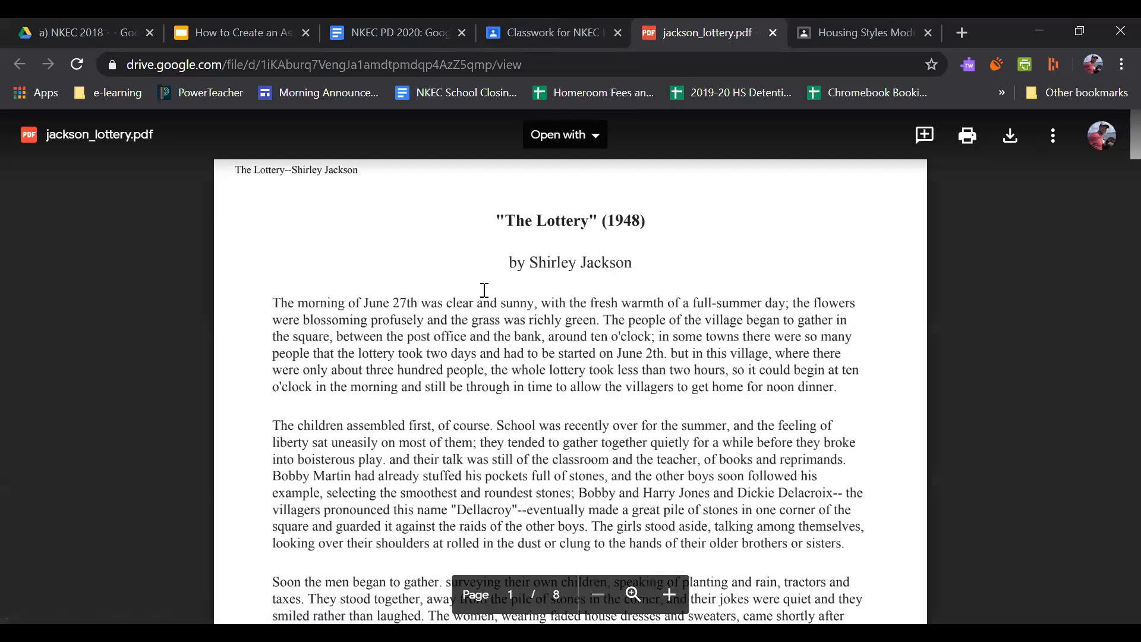
pyautogui.click(773, 33)
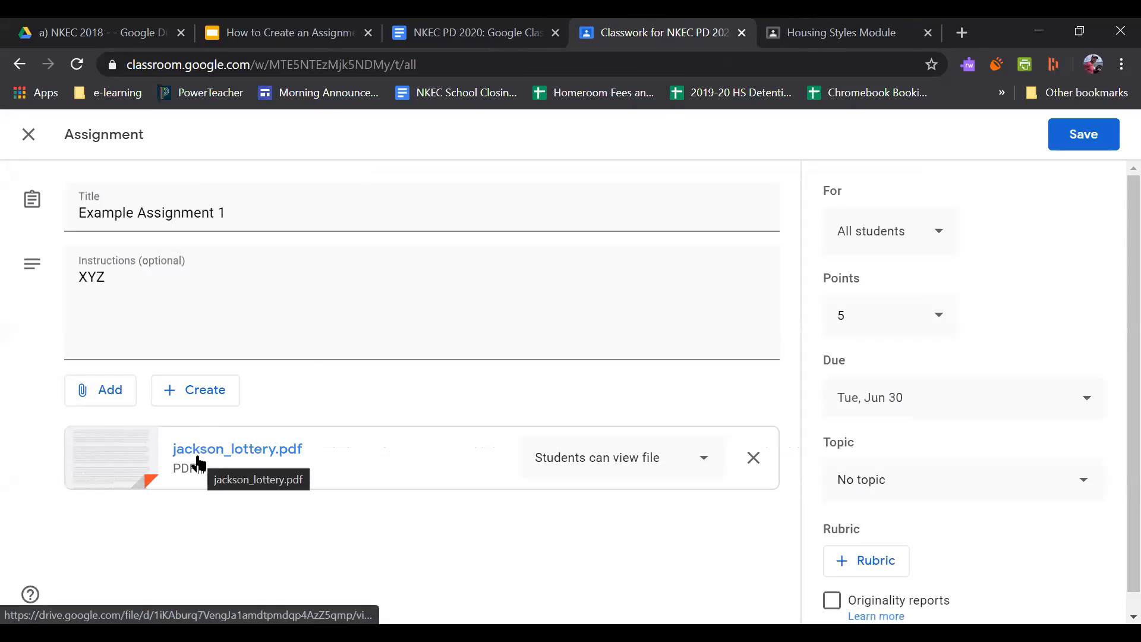
pyautogui.scroll(-1, 200, 463)
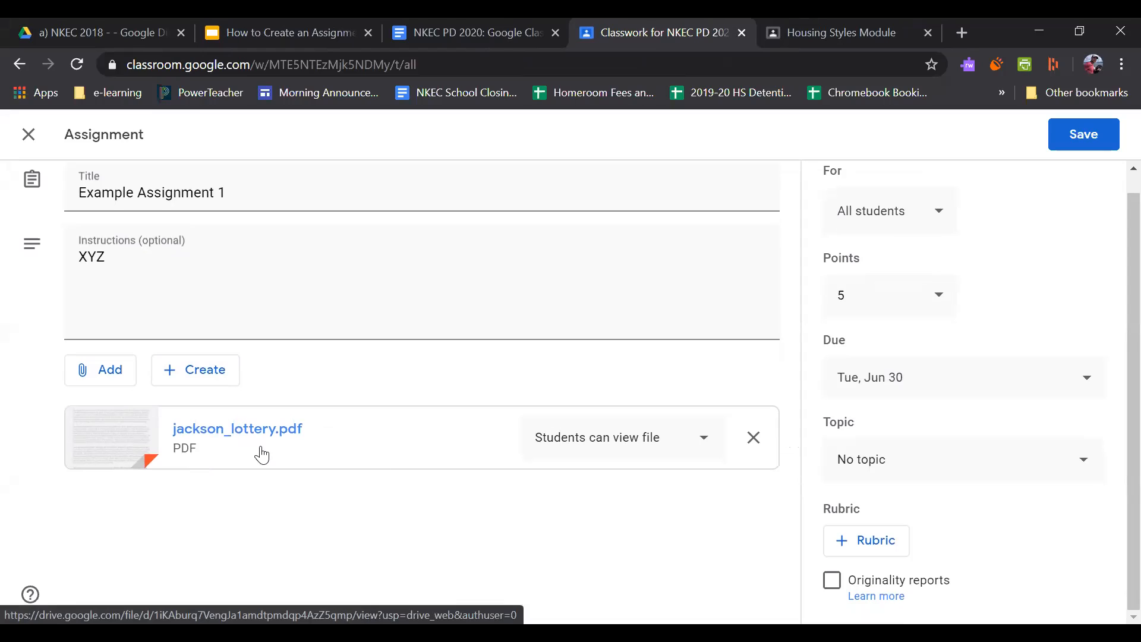
pyautogui.scroll(1, 255, 518)
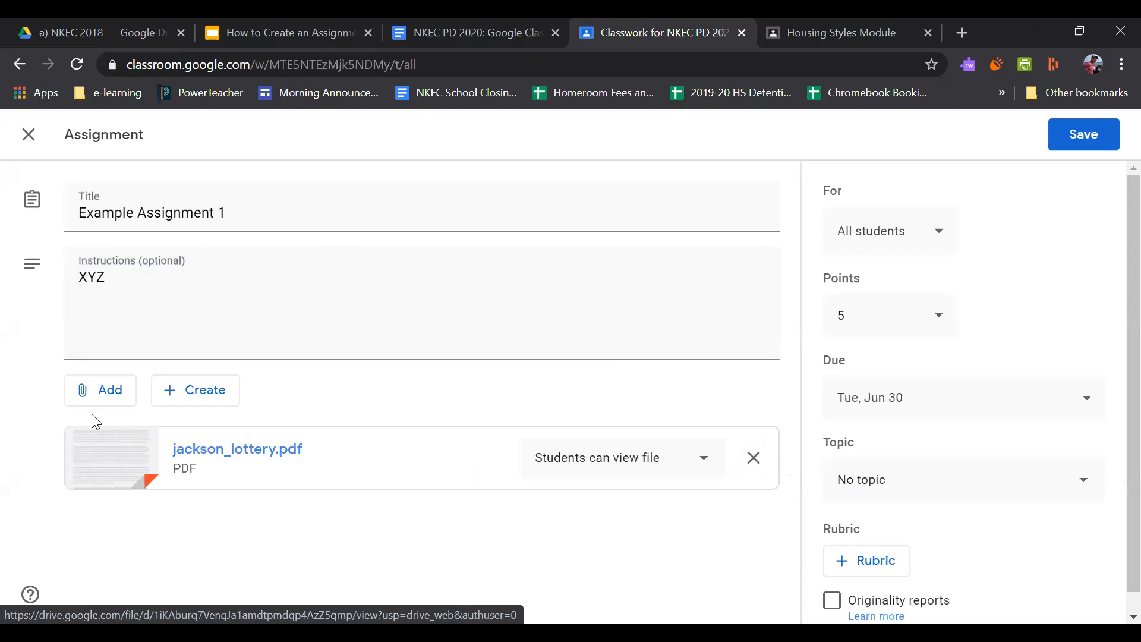
# Upload adobe.JPG from the computer's Pictures folder as an attachment to Example Assignment 1
pyautogui.click(89, 390)
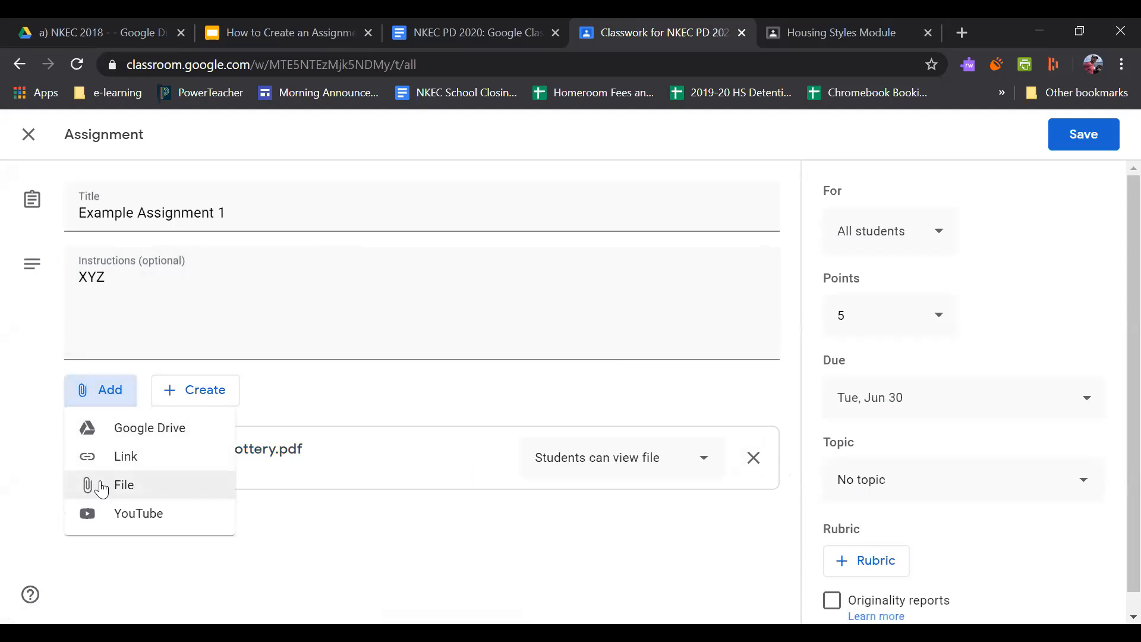
pyautogui.click(110, 488)
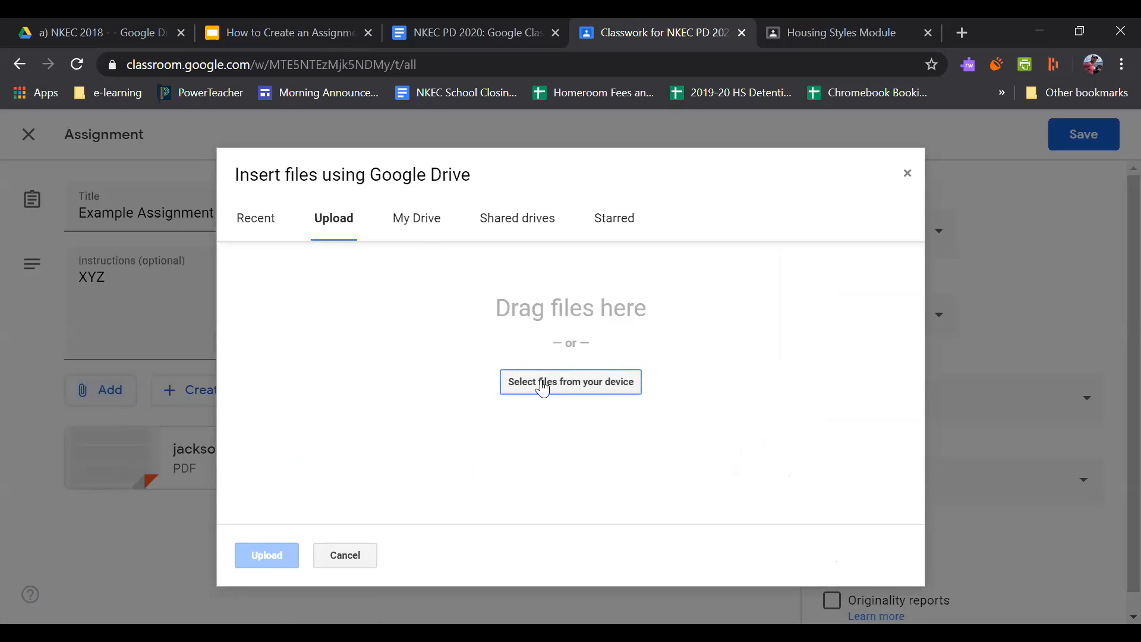
pyautogui.click(542, 385)
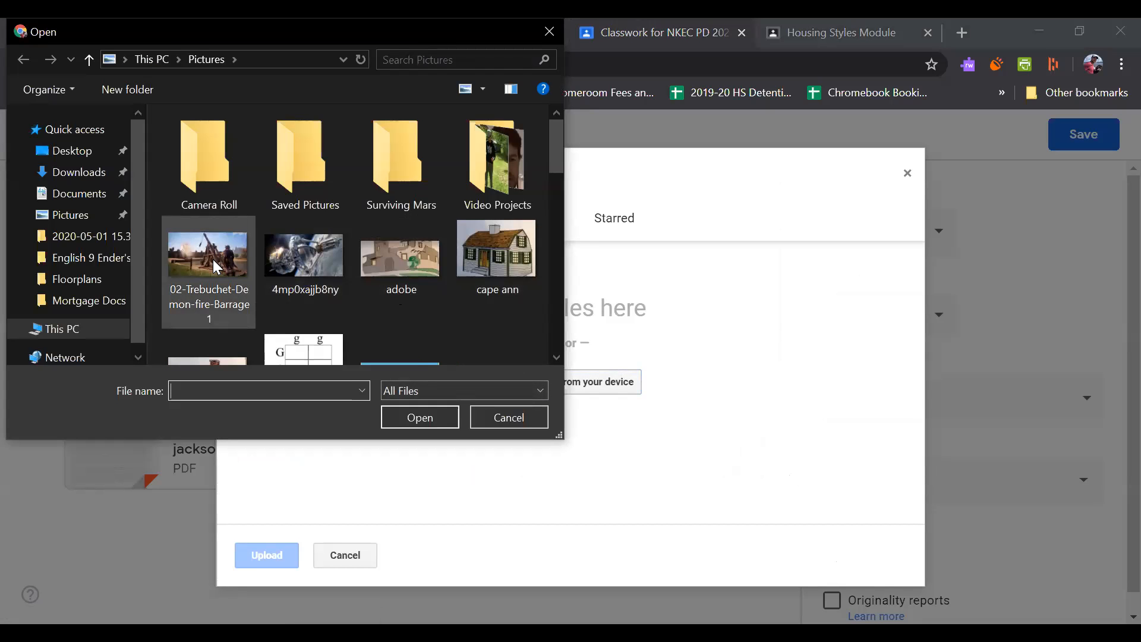
pyautogui.scroll(-1, 412, 255)
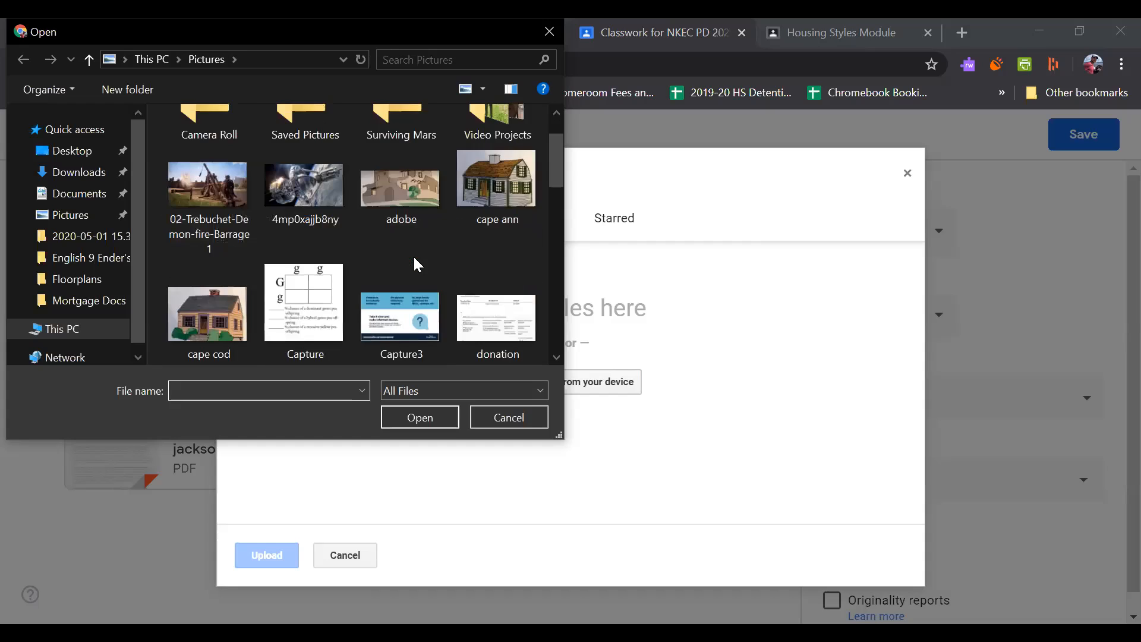
pyautogui.scroll(-1, 368, 282)
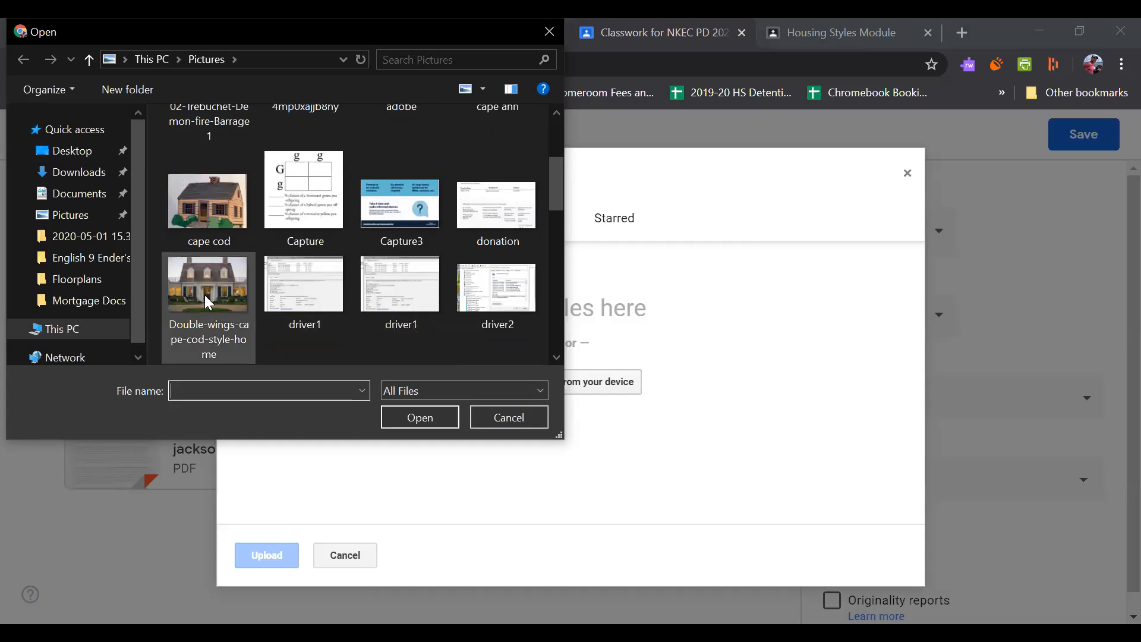
pyautogui.scroll(2, 301, 285)
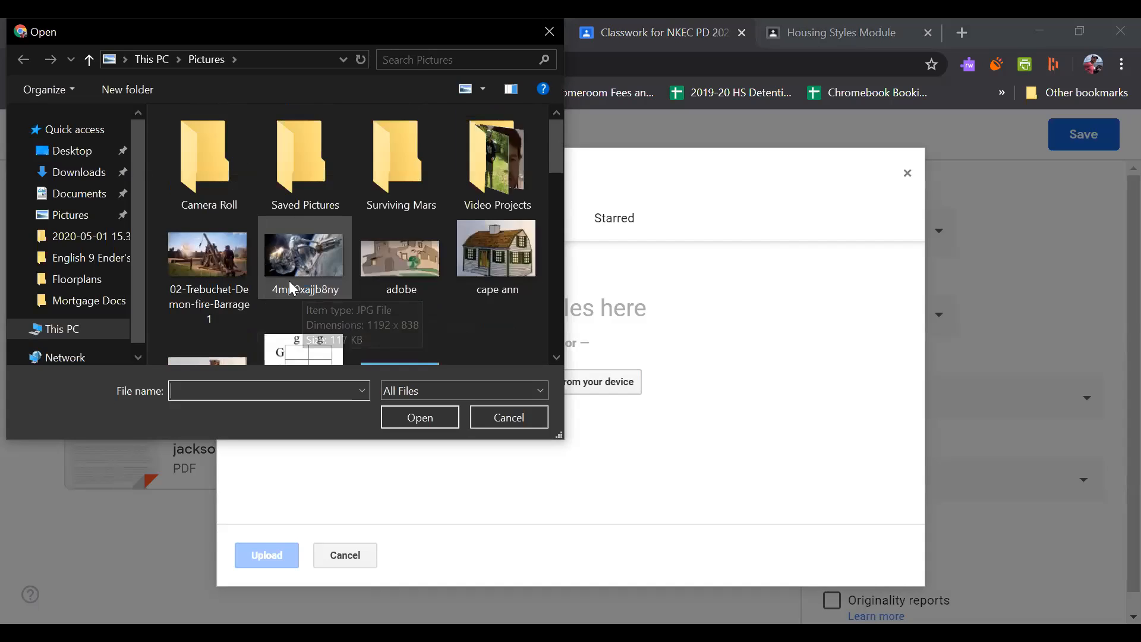
pyautogui.click(218, 261)
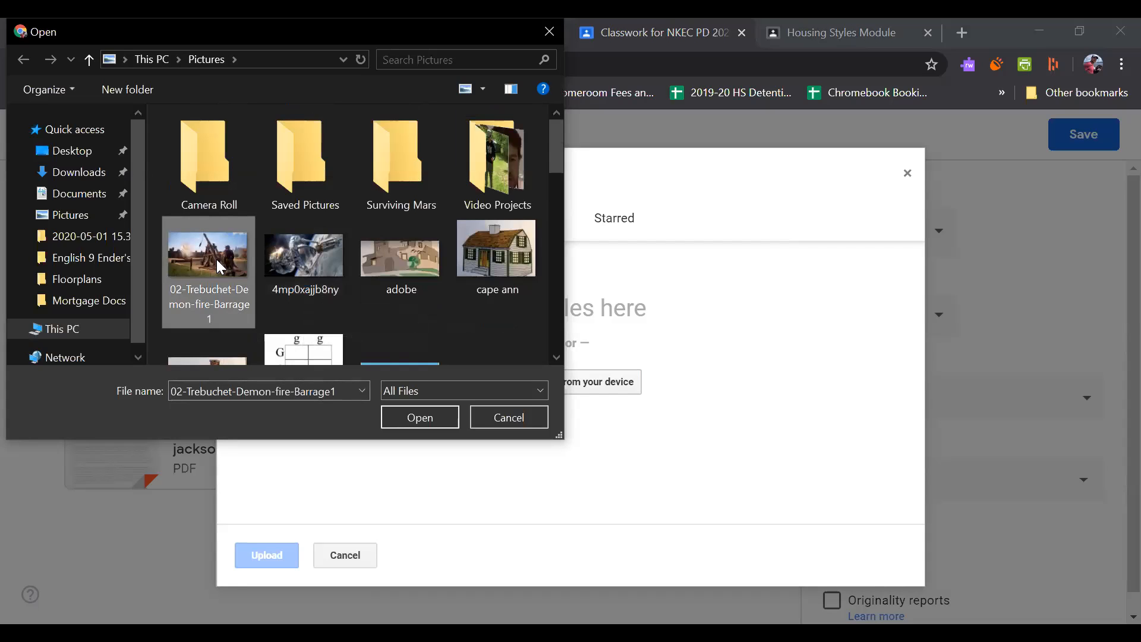
pyautogui.click(292, 259)
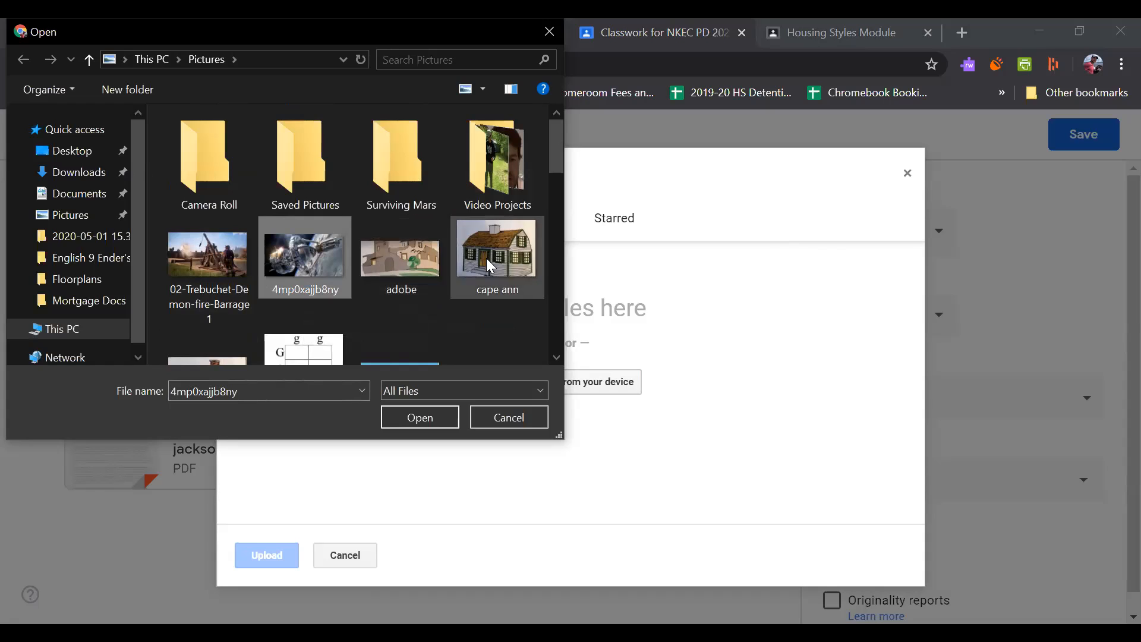
pyautogui.click(424, 273)
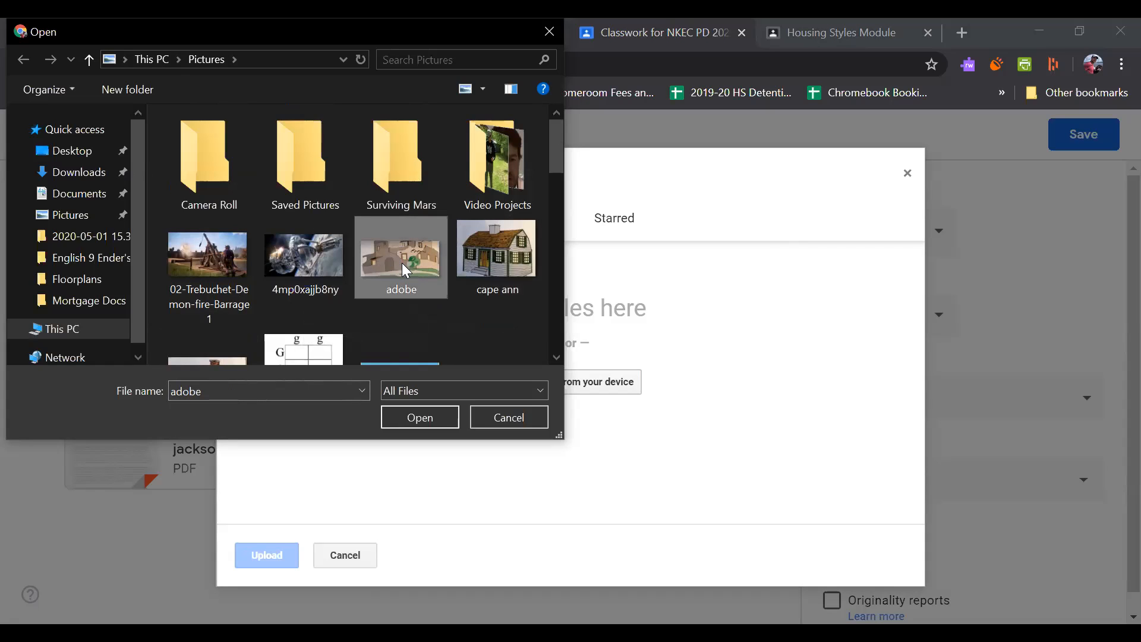
pyautogui.click(421, 420)
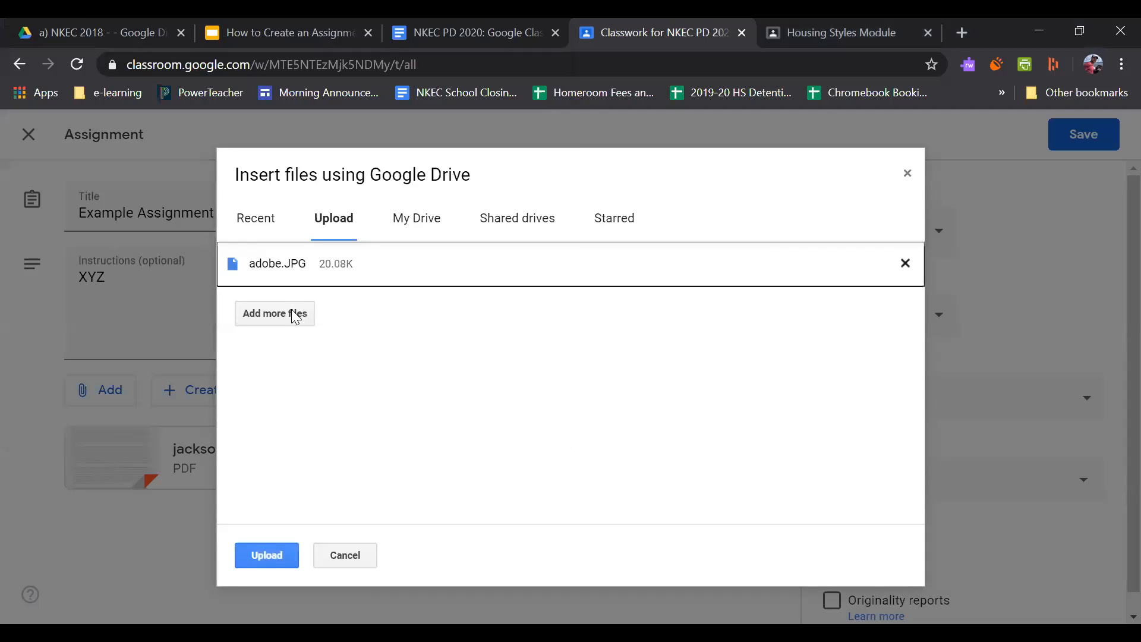
pyautogui.click(271, 559)
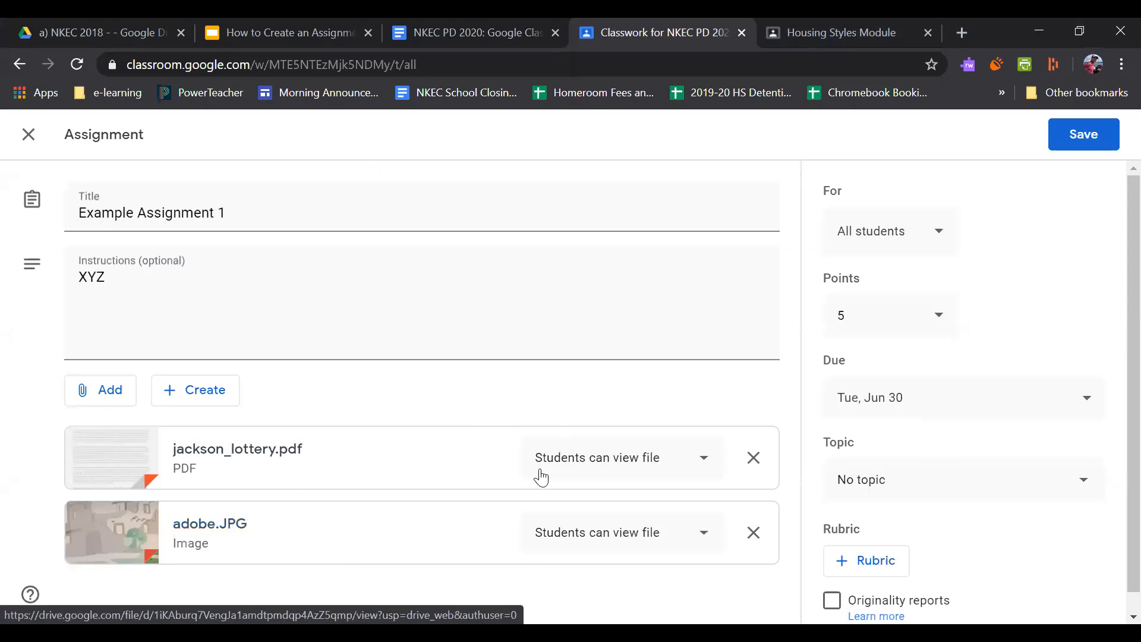
# Check the outline document for the Existing docs/slides topic under Adding supporting material
pyautogui.click(447, 34)
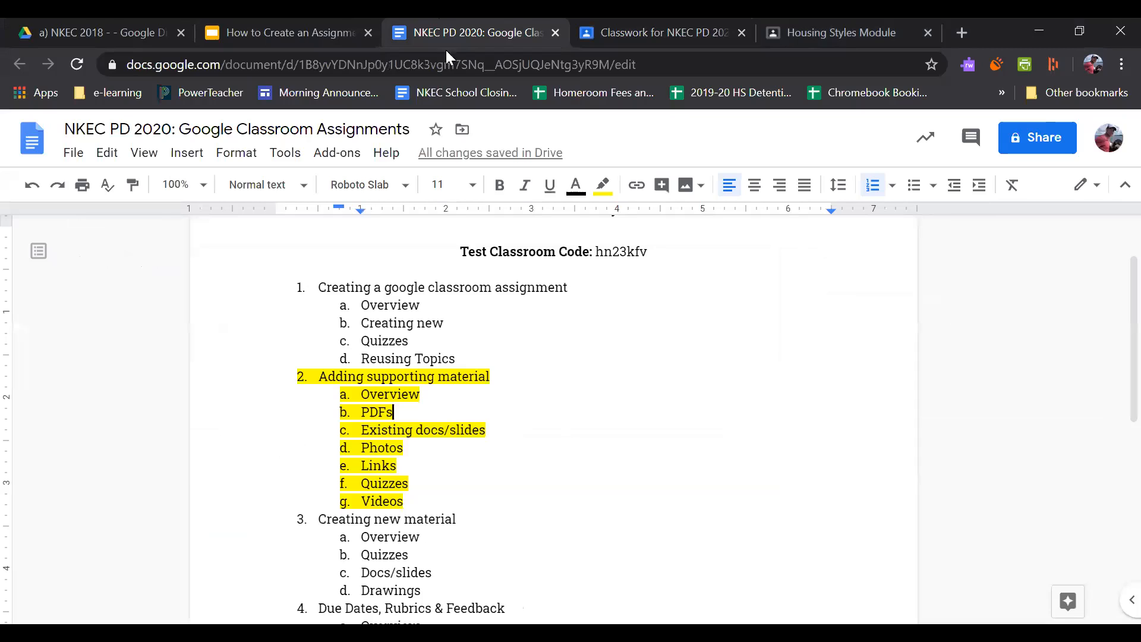
pyautogui.moveTo(486, 425); pyautogui.dragTo(367, 431)
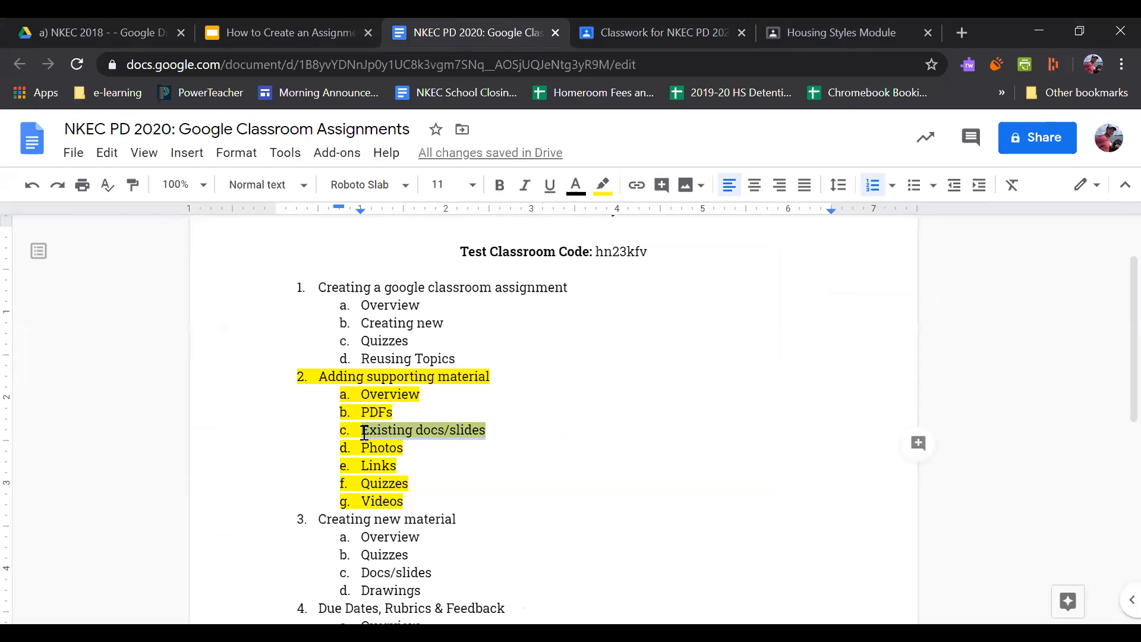
pyautogui.click(364, 432)
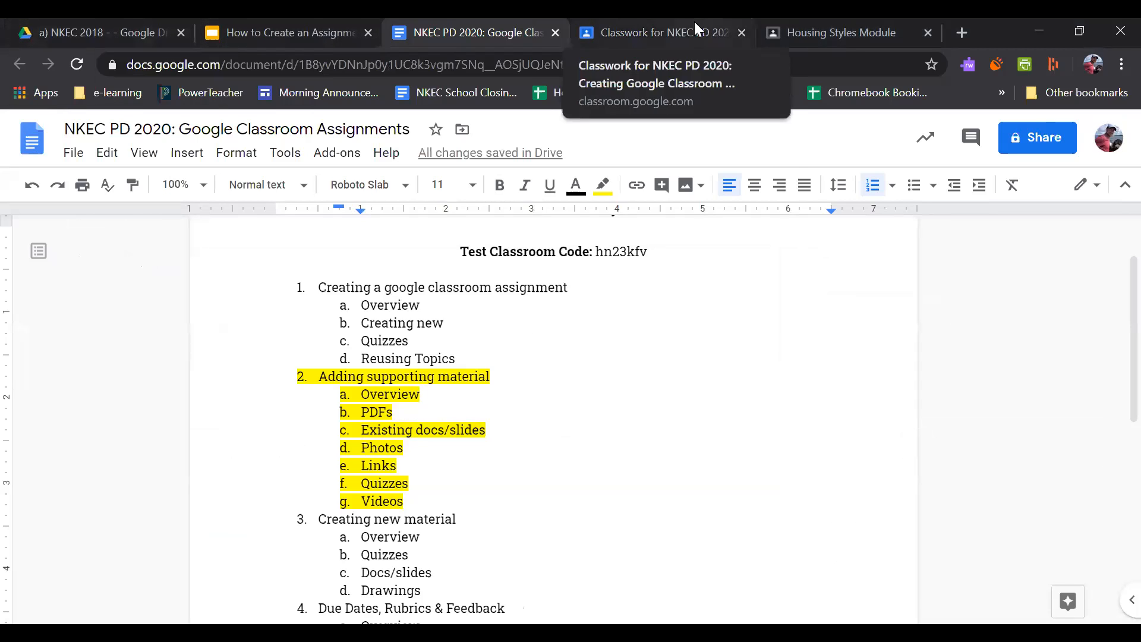
# Attach the recent Google Drive document NKEC PD 2020: Google Classroom Assignments to Example Assignment 1
pyautogui.click(663, 24)
pyautogui.click(101, 406)
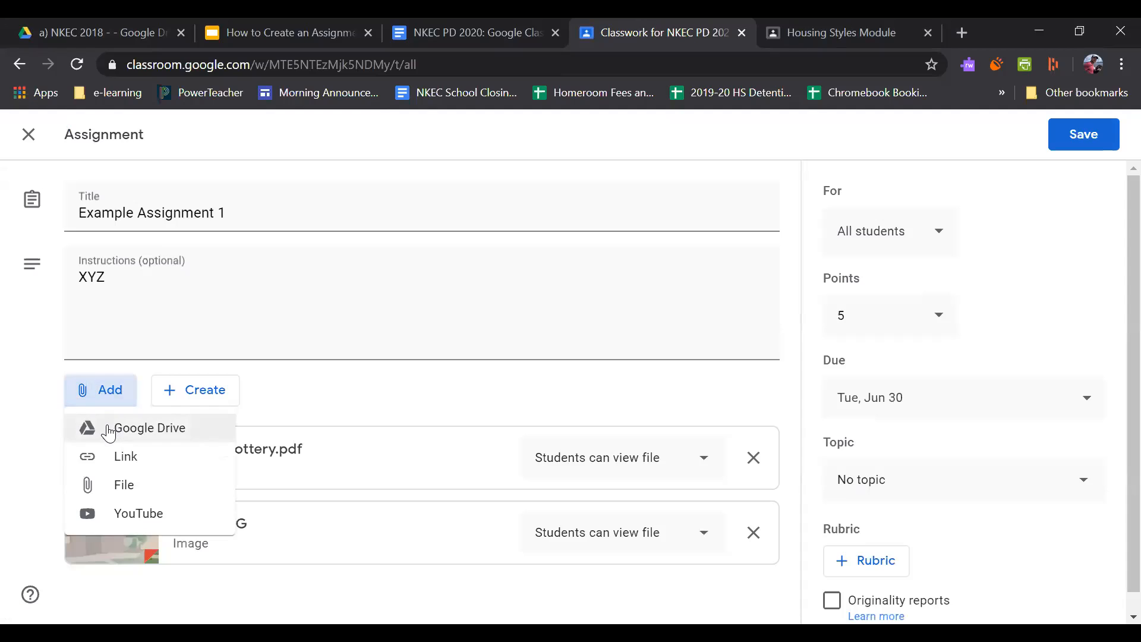
pyautogui.click(107, 427)
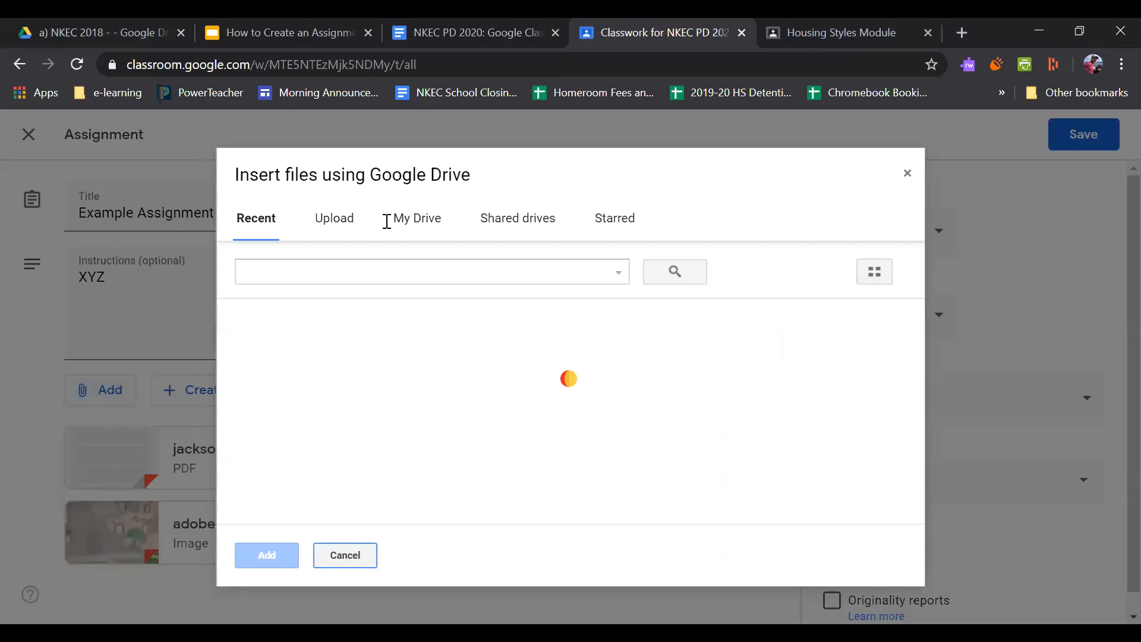
pyautogui.scroll(-2, 416, 423)
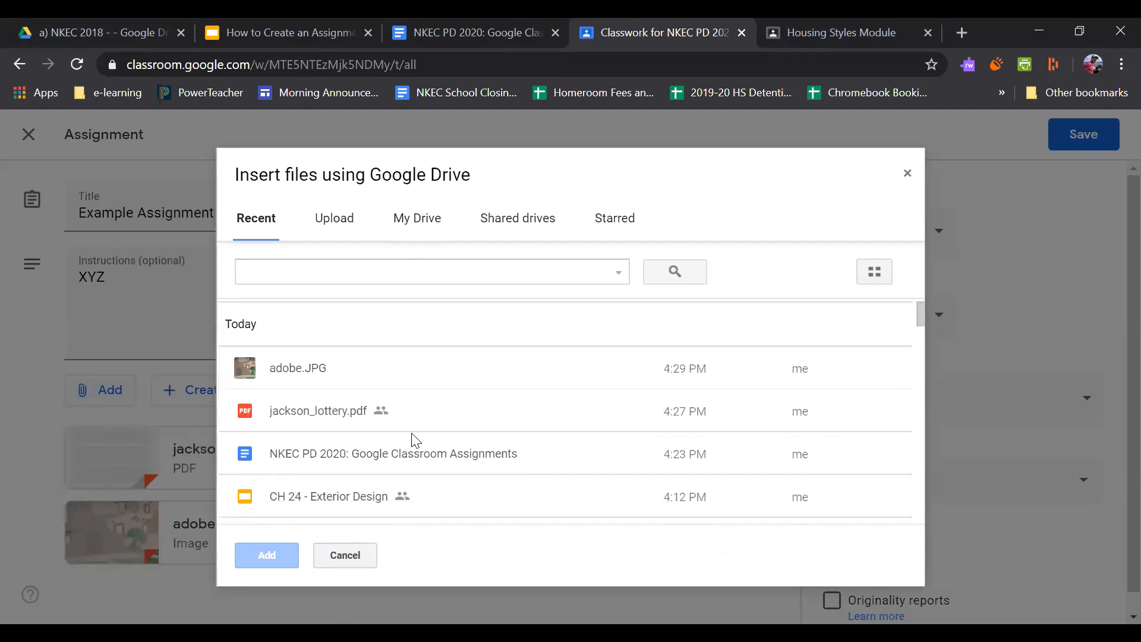
pyautogui.click(342, 419)
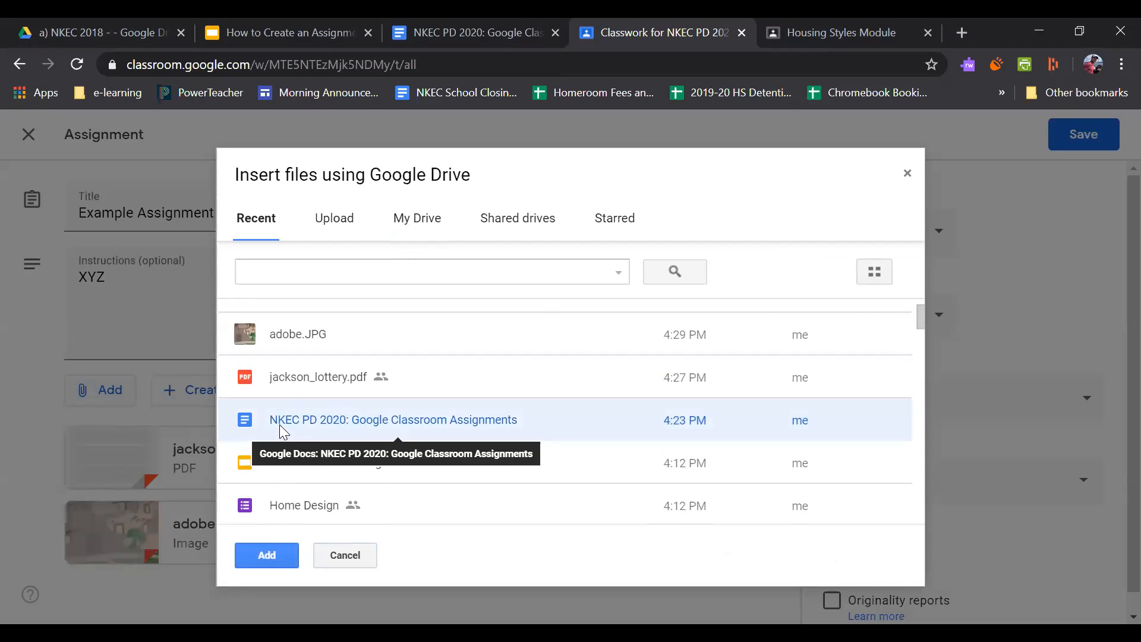
pyautogui.press('Return')
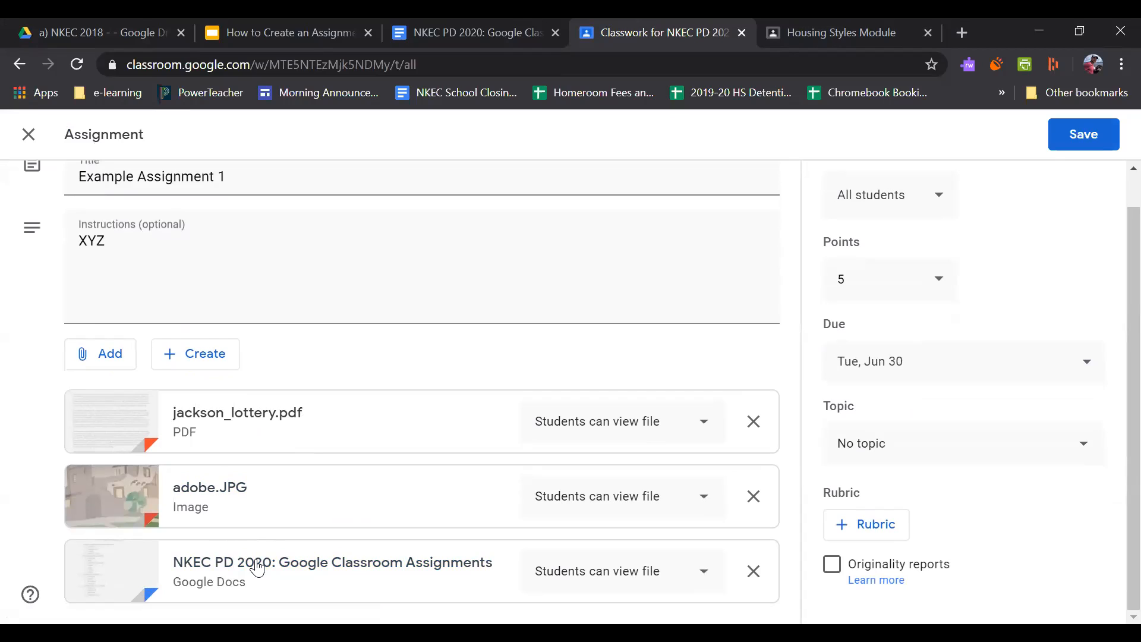
# Review the student access options for the attached Google Docs file and preview the document, keeping student access at view file
pyautogui.click(582, 572)
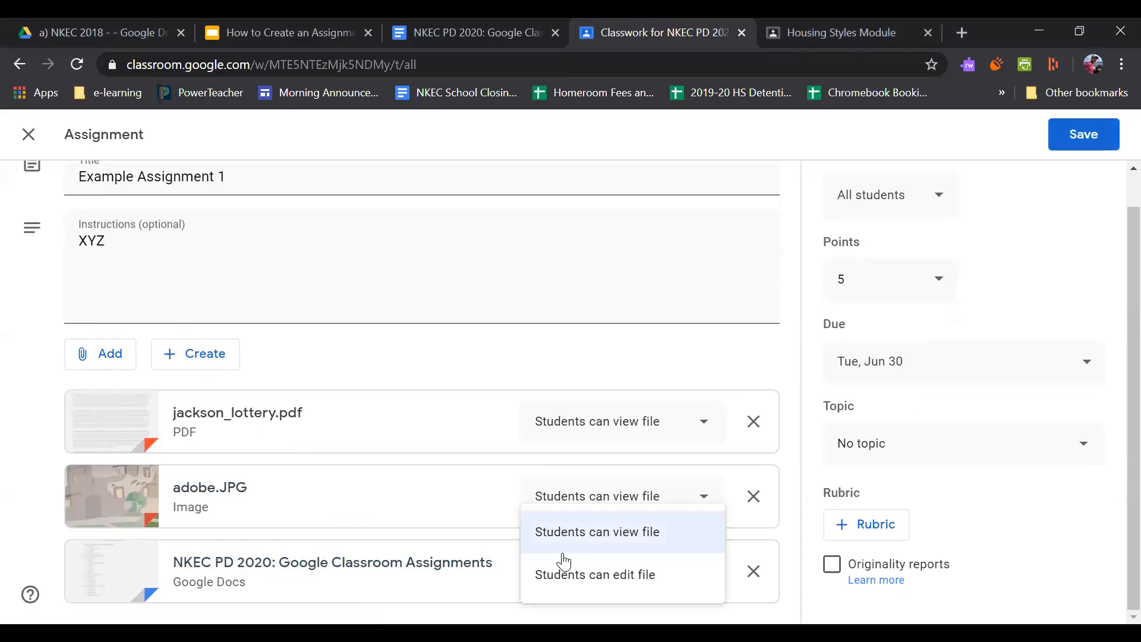
pyautogui.click(465, 556)
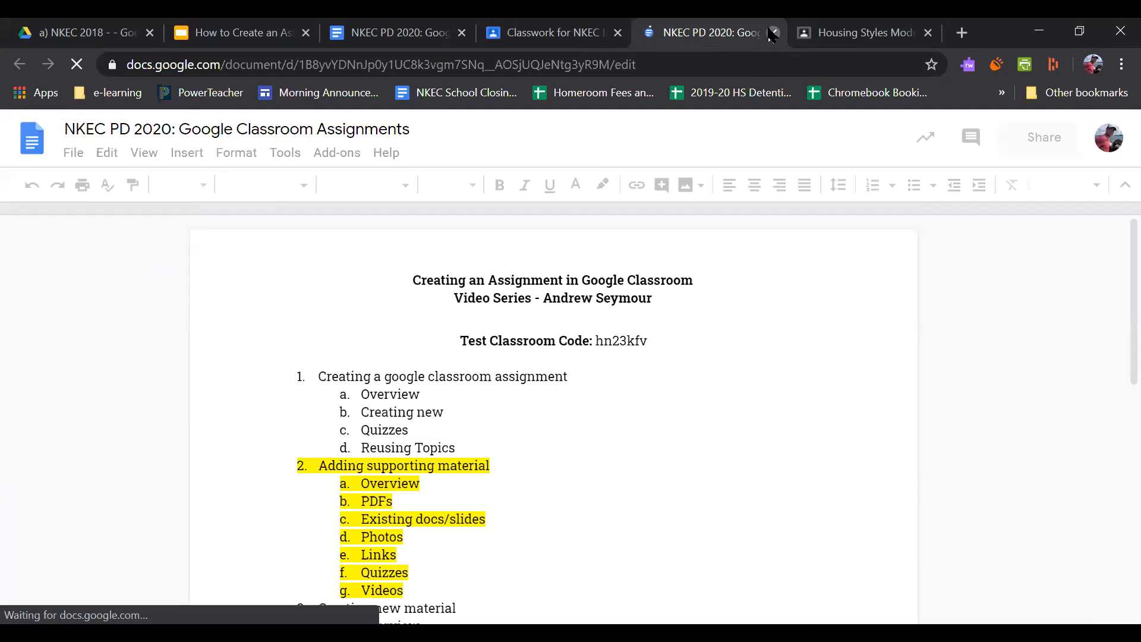
pyautogui.hotkey('ctrl', 'w')
pyautogui.click(623, 571)
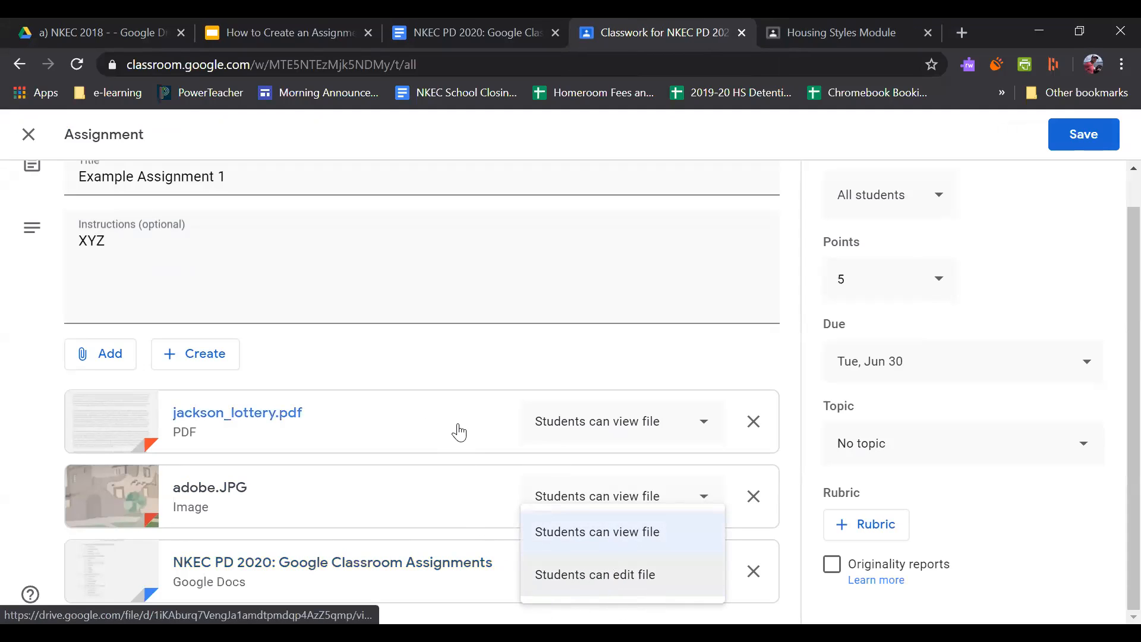
pyautogui.click(464, 376)
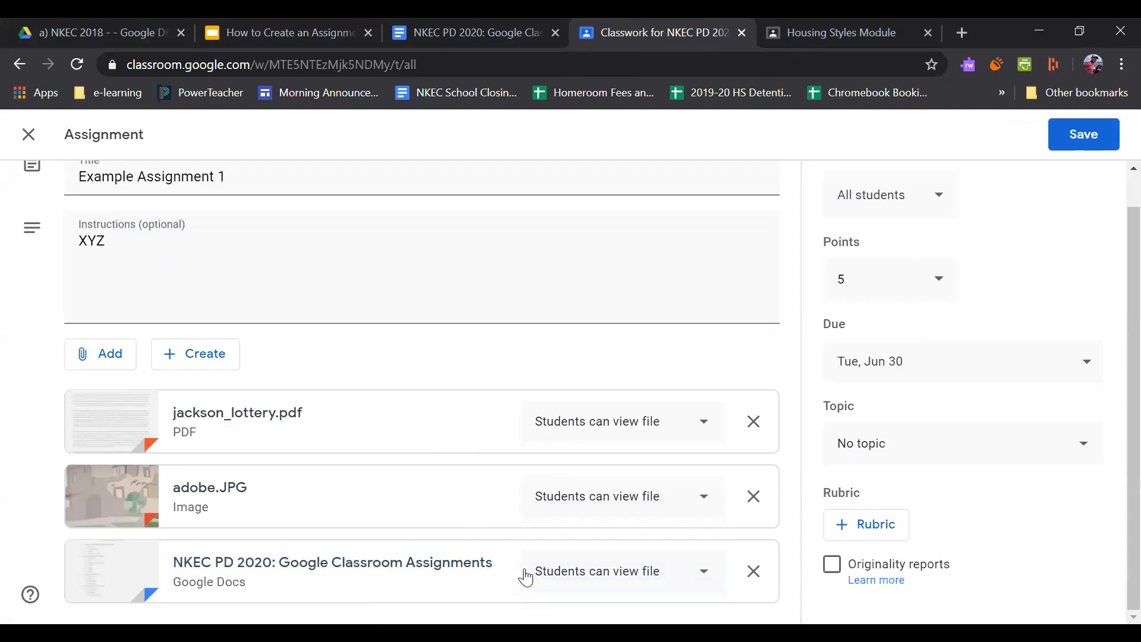
pyautogui.click(635, 572)
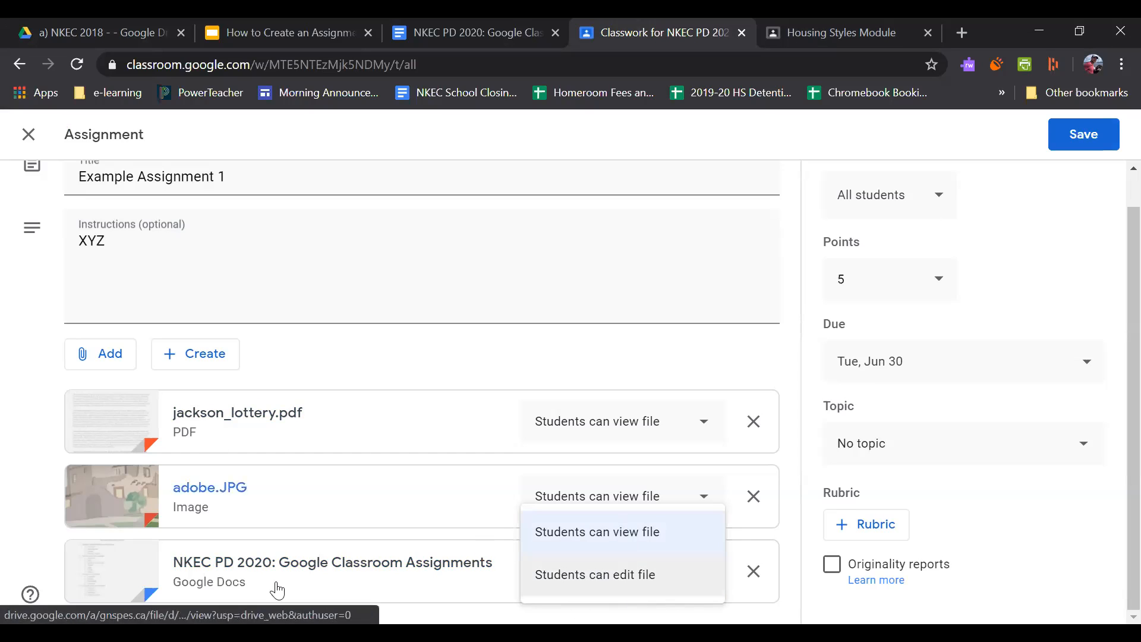
pyautogui.click(18, 464)
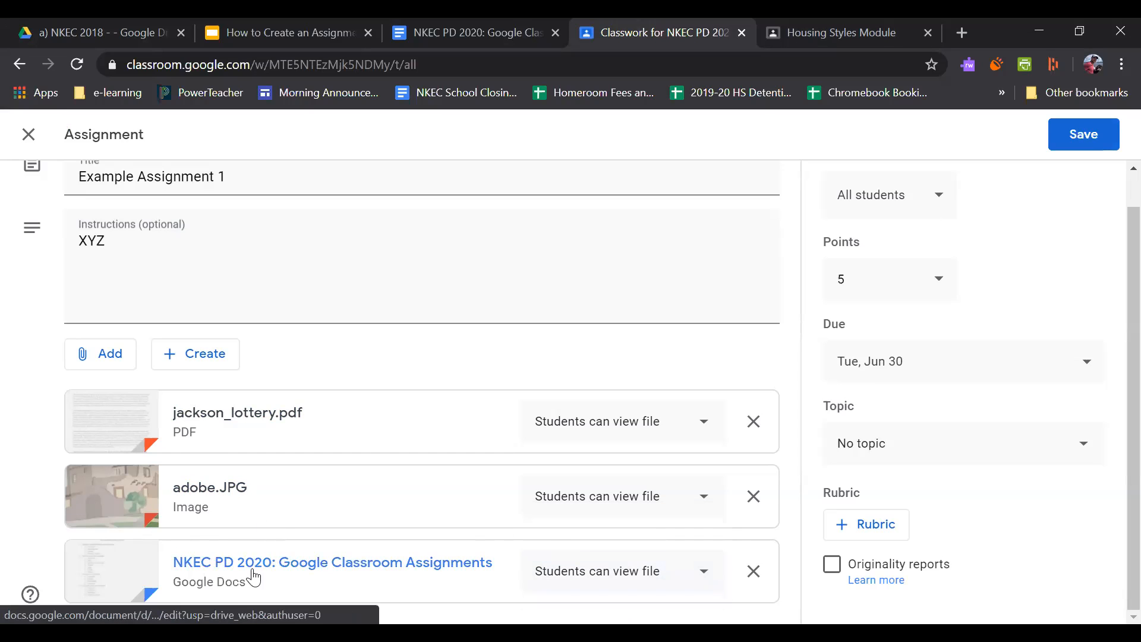
# Try to attach the CH 24 - Exterior Design slides from the recent Google Drive files
pyautogui.click(91, 359)
pyautogui.click(160, 395)
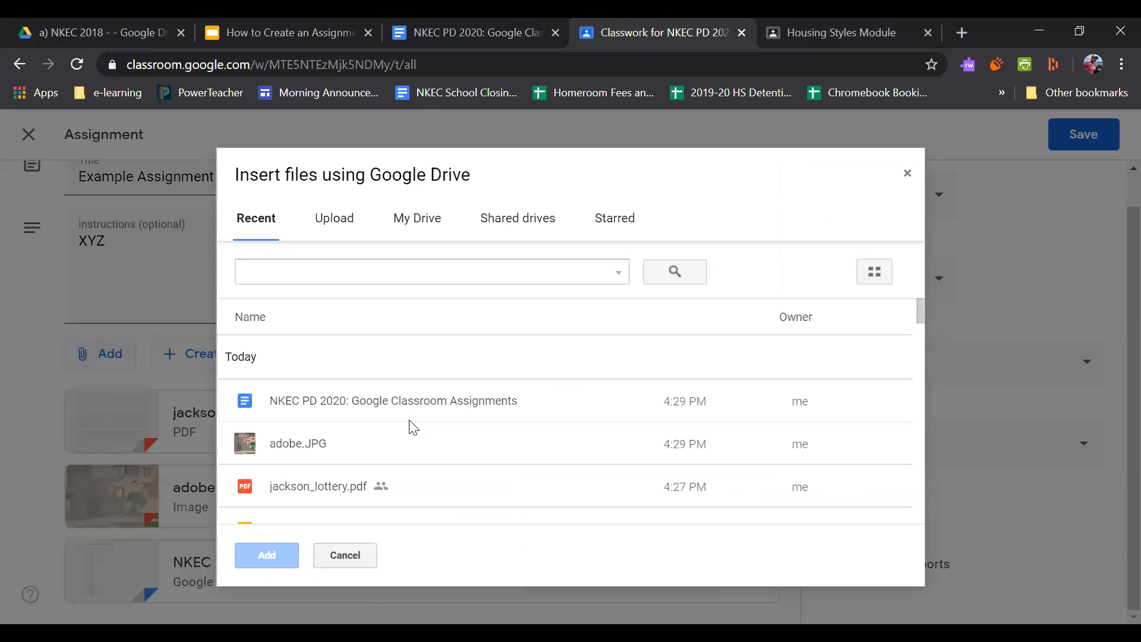
pyautogui.scroll(-3, 393, 424)
pyautogui.click(320, 371)
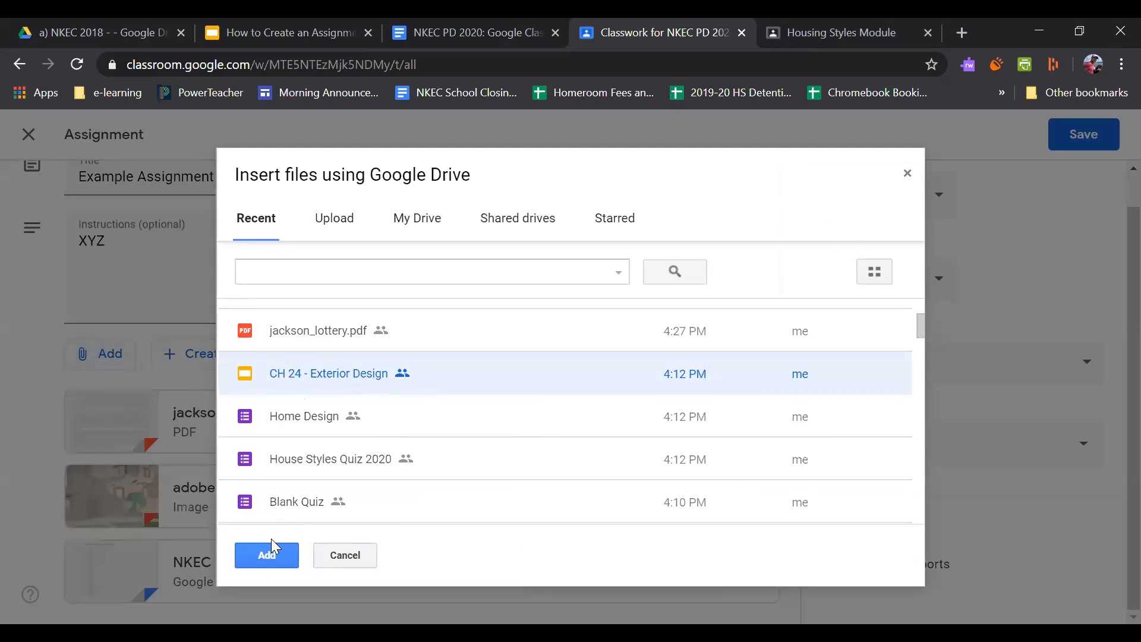
pyautogui.click(272, 555)
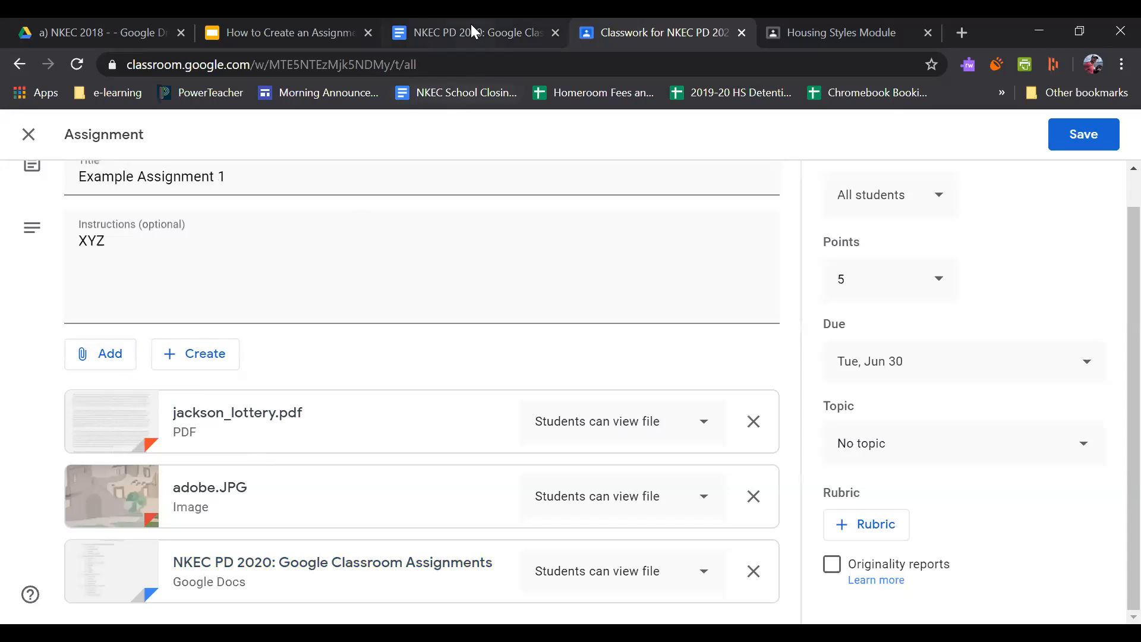
pyautogui.click(99, 356)
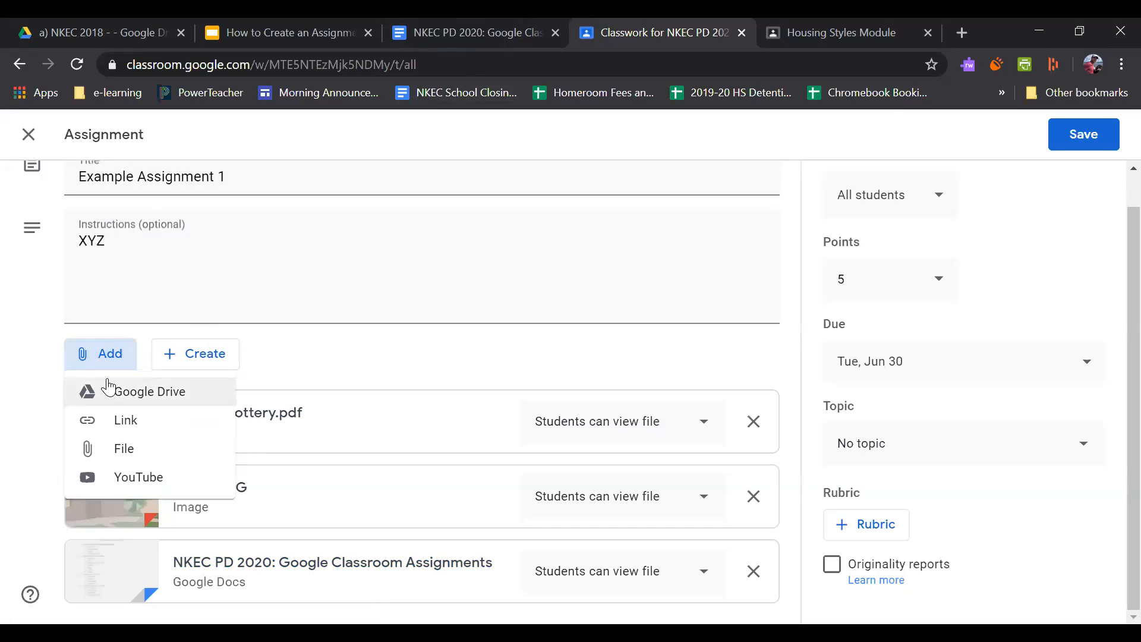
pyautogui.click(33, 433)
pyautogui.click(99, 355)
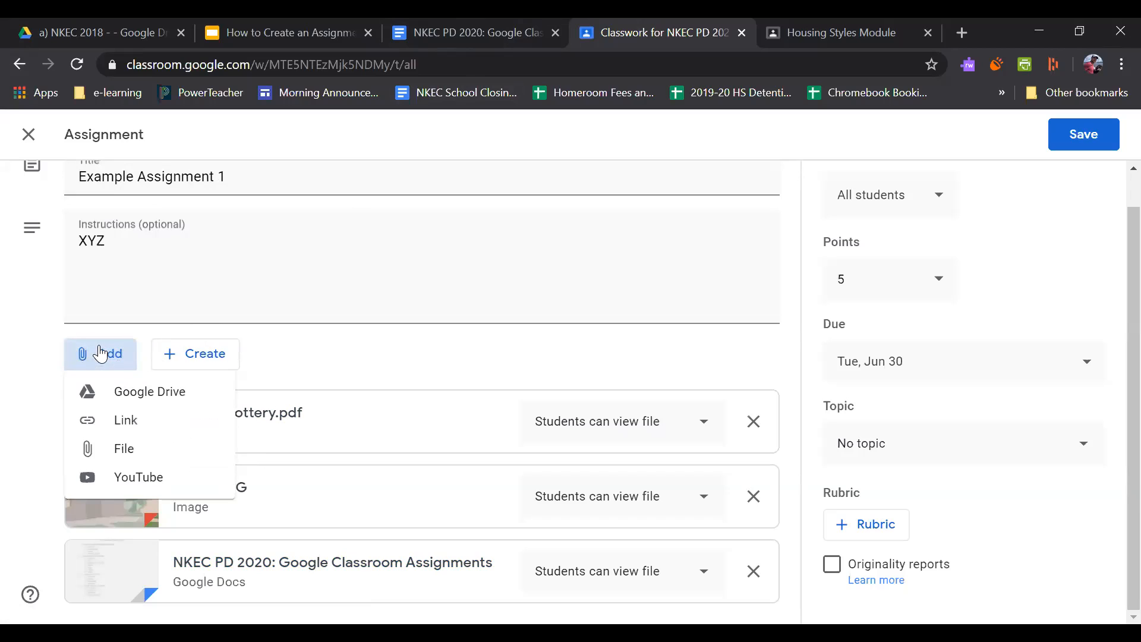
pyautogui.click(47, 357)
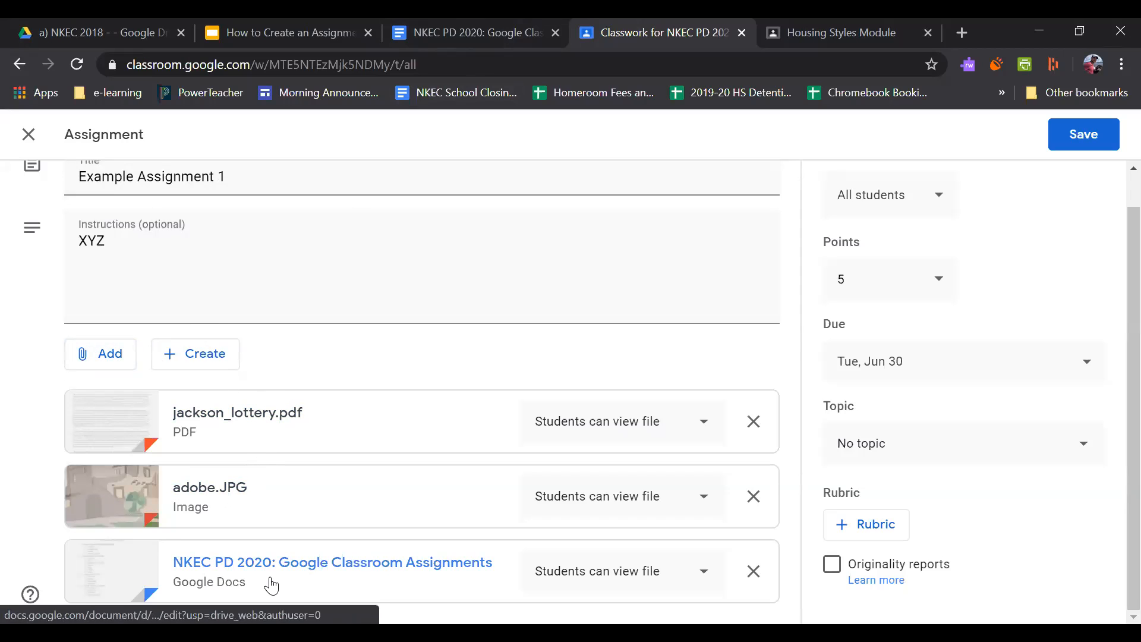
pyautogui.click(77, 357)
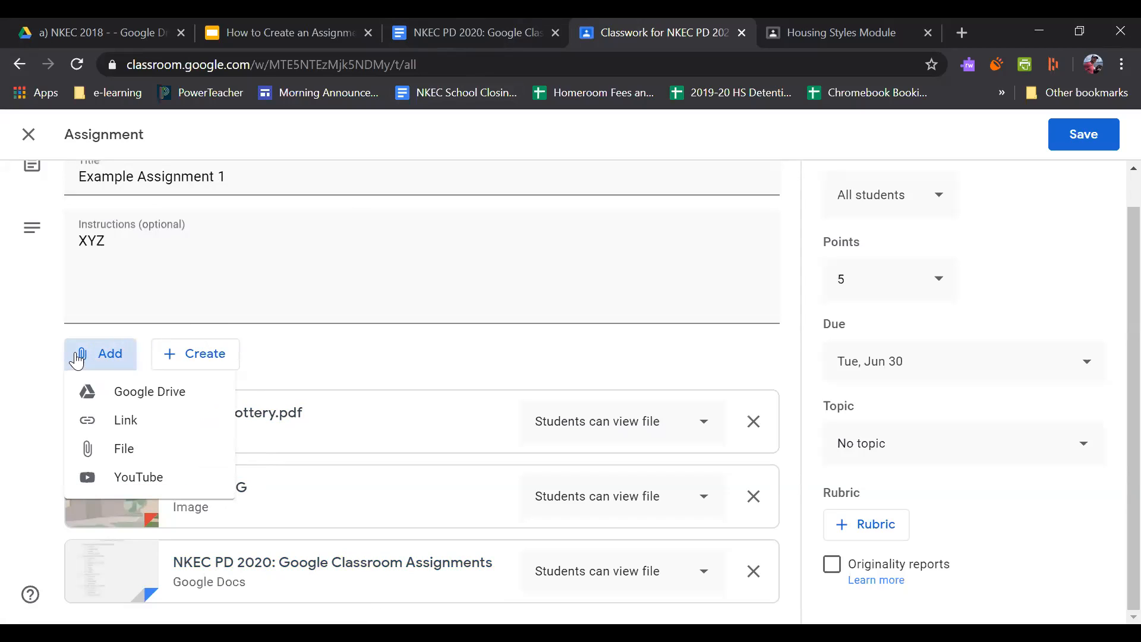
pyautogui.click(45, 359)
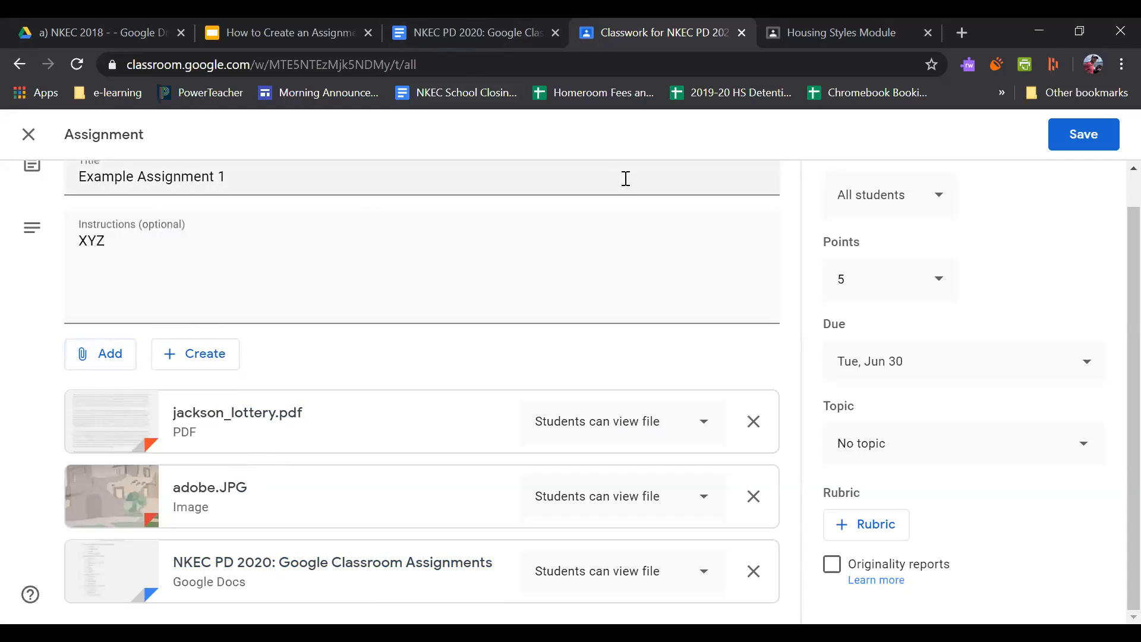
# Review the instructions and attached materials of the Housing Styles Module assignment in Housing & Design 12 2020
pyautogui.click(789, 25)
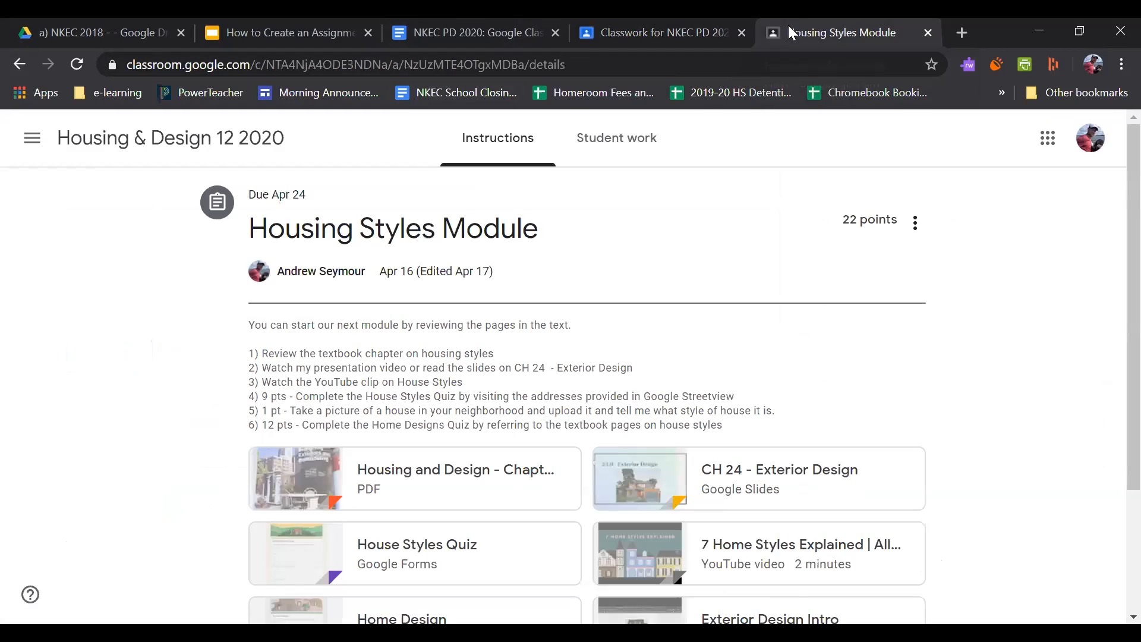
pyautogui.scroll(-3, 575, 226)
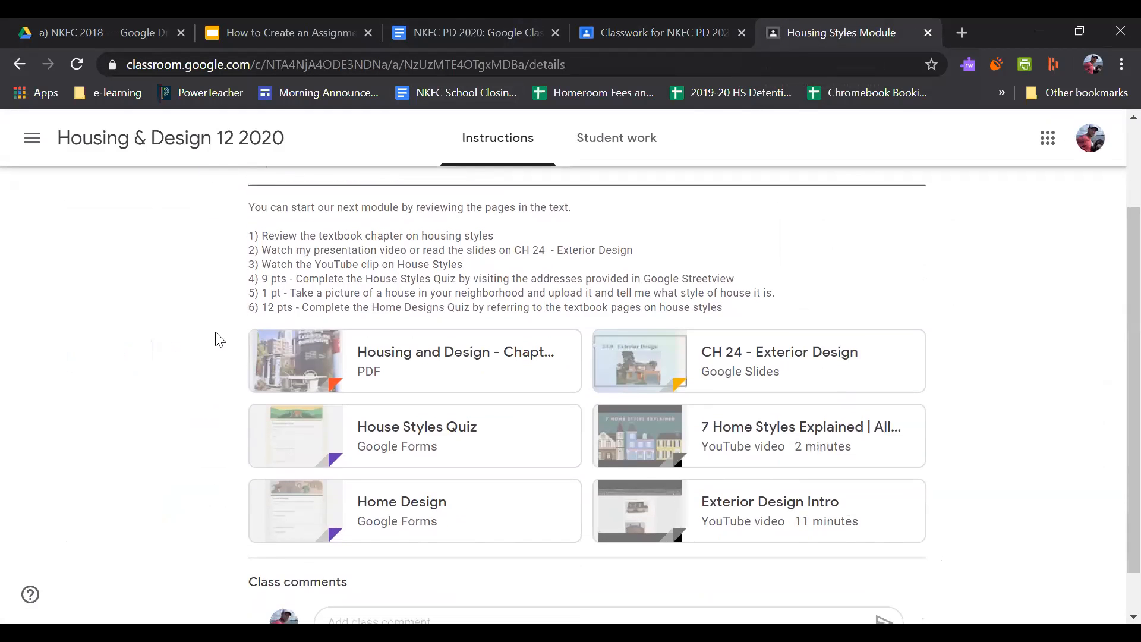
pyautogui.scroll(1, 212, 337)
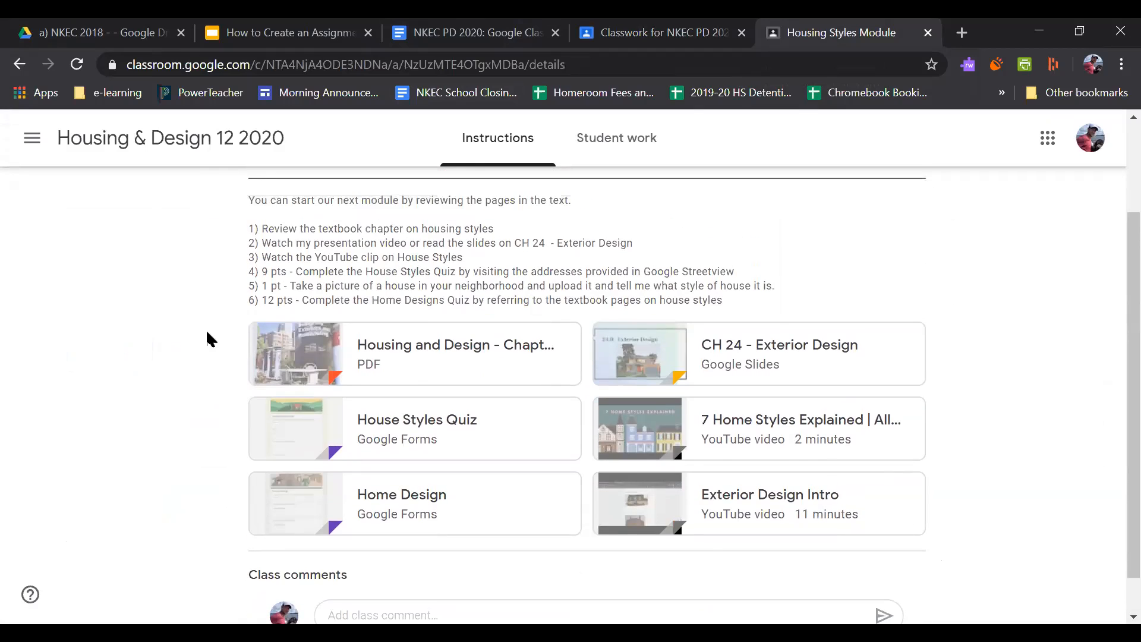
# Preview the module's attached PDF, Housing and Design - Chapter 24 - Housing Styles, and look through its opening pages up to page 3
pyautogui.click(395, 353)
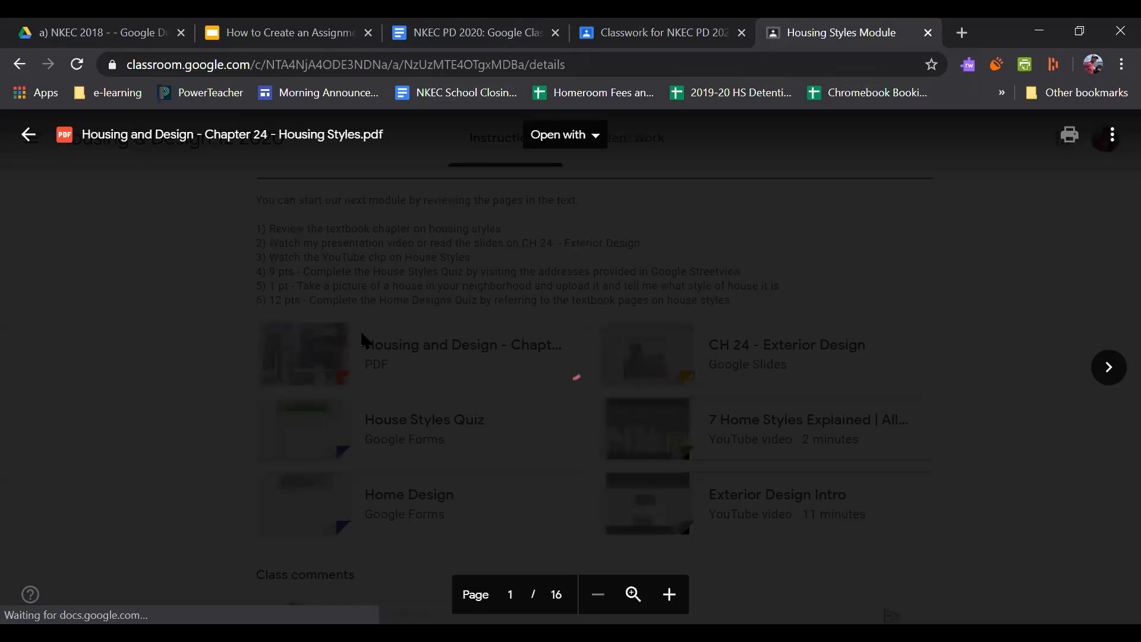
pyautogui.scroll(-5, 357, 334)
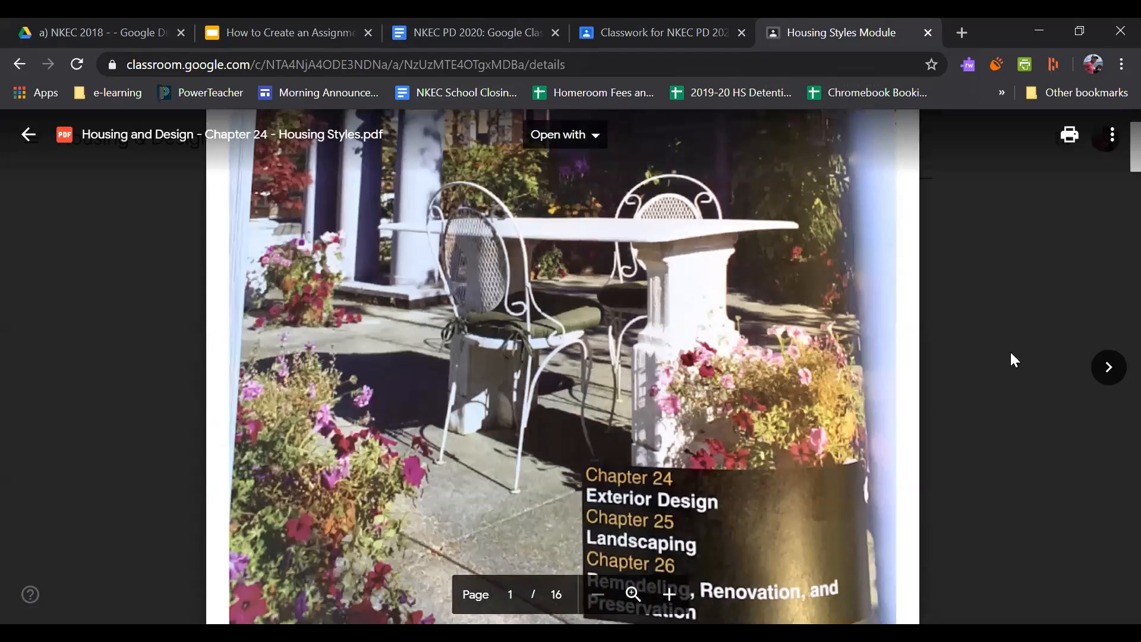
pyautogui.click(1107, 367)
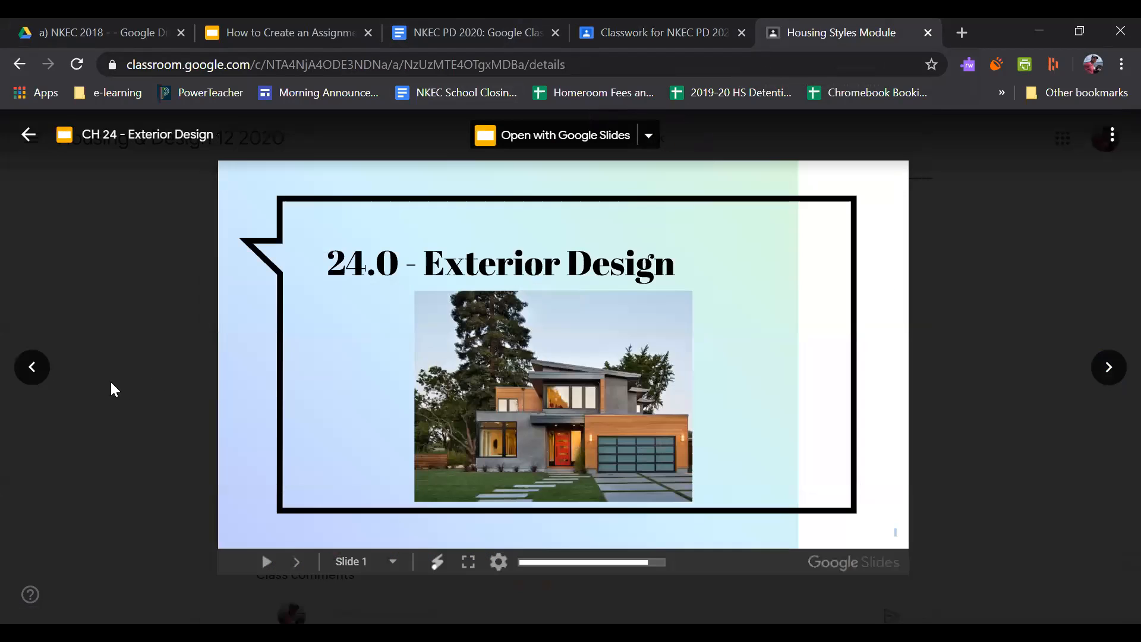
pyautogui.click(32, 367)
pyautogui.scroll(-5, 497, 425)
pyautogui.scroll(-12, 497, 425)
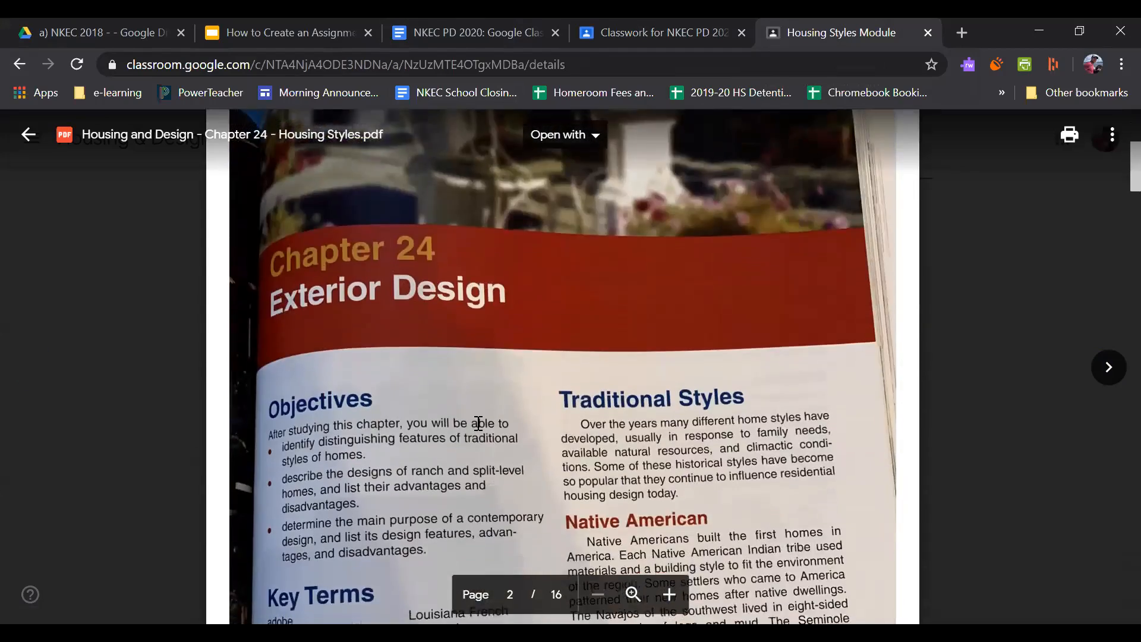
pyautogui.scroll(3, 382, 394)
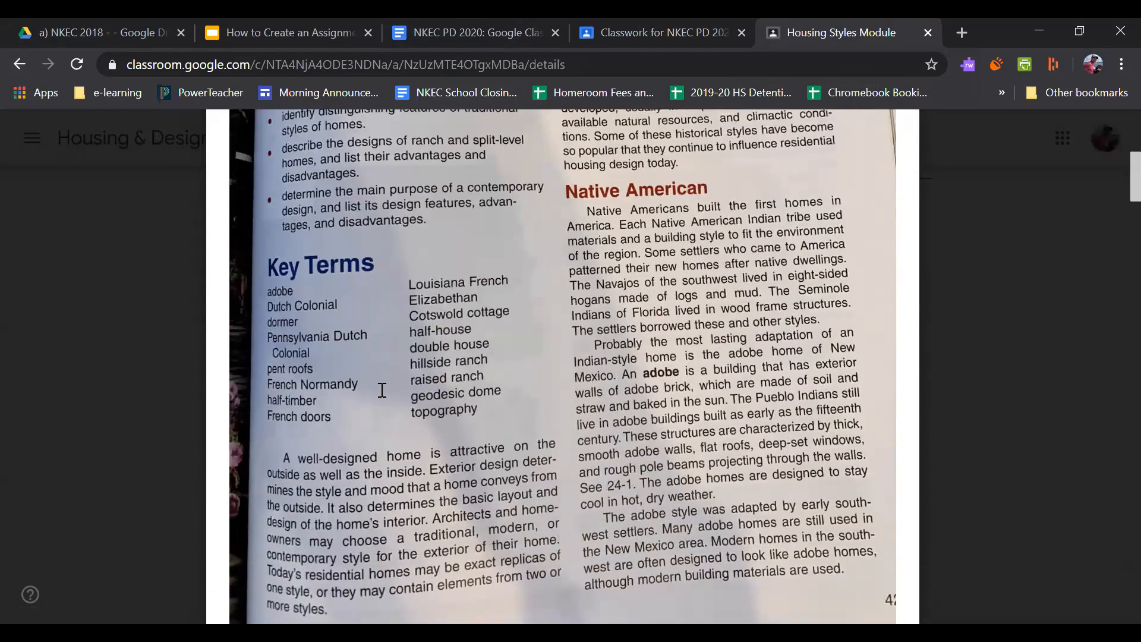
pyautogui.scroll(-10, 382, 390)
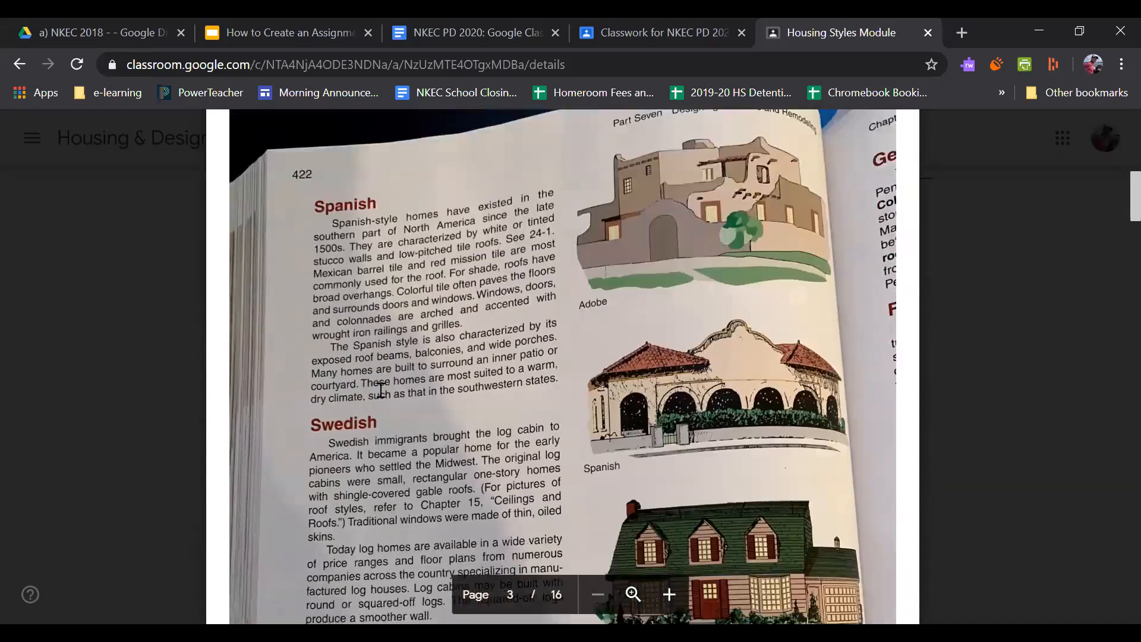
pyautogui.scroll(-5, 381, 390)
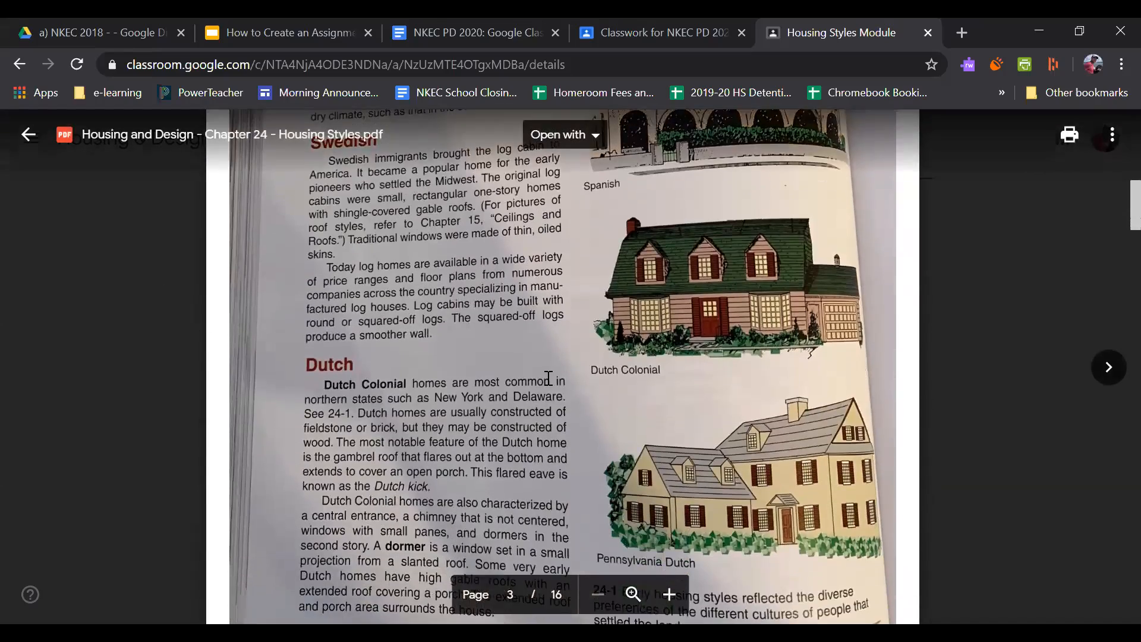
pyautogui.scroll(-3, 548, 378)
pyautogui.scroll(1, 408, 381)
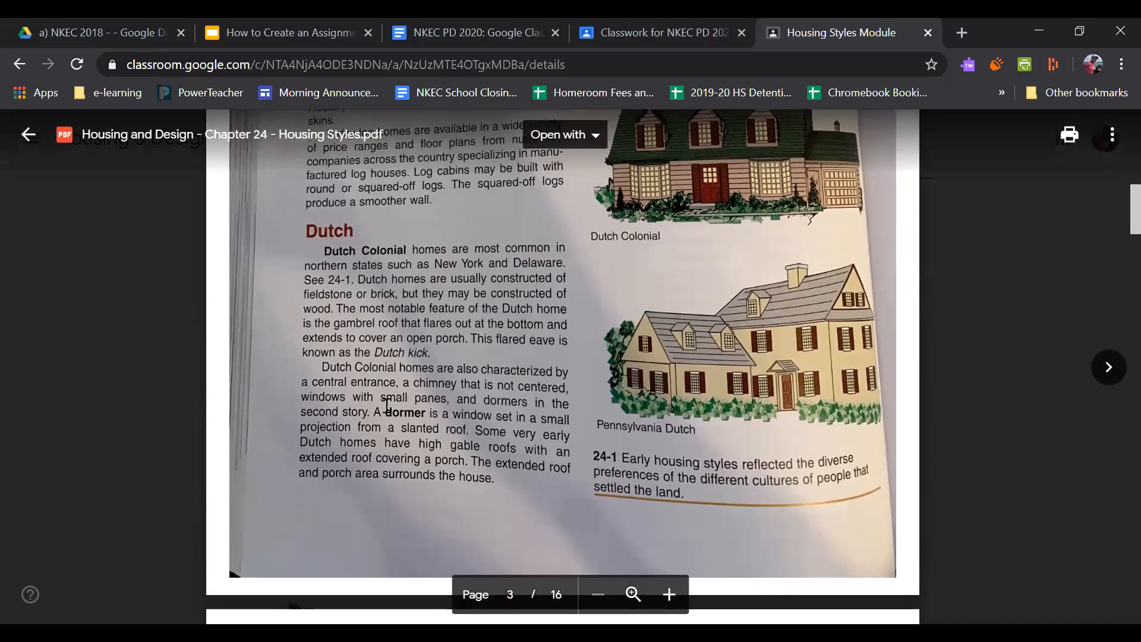
# Enlarge page 3 of the PDF, examine its housing style text and illustrations, and close the preview
pyautogui.click(669, 594)
pyautogui.click(669, 594)
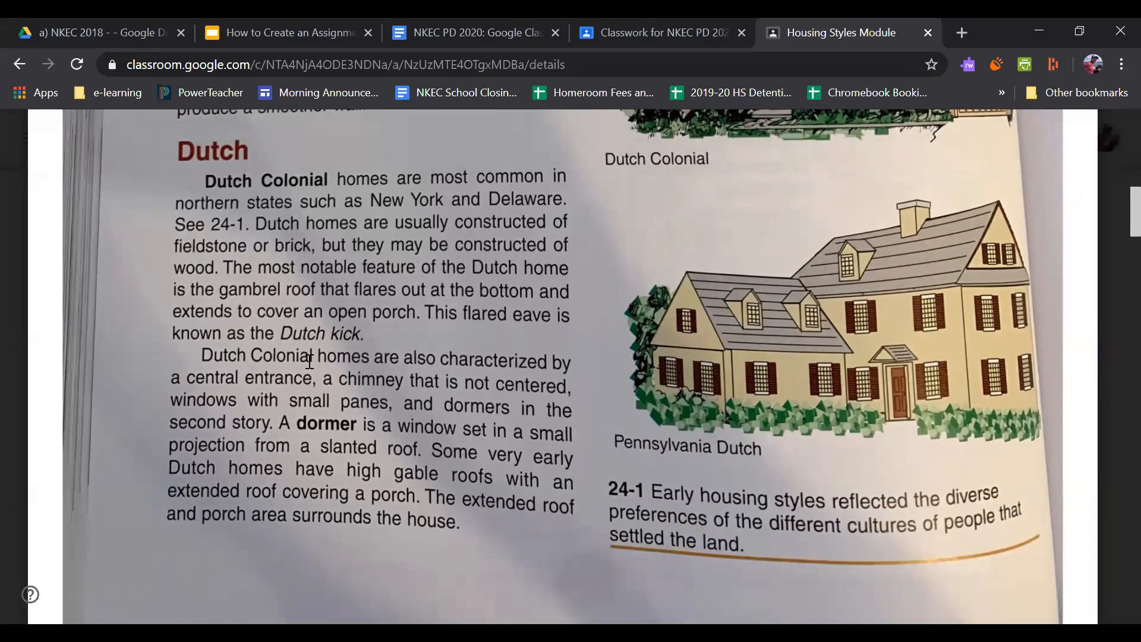
pyautogui.scroll(5, 309, 361)
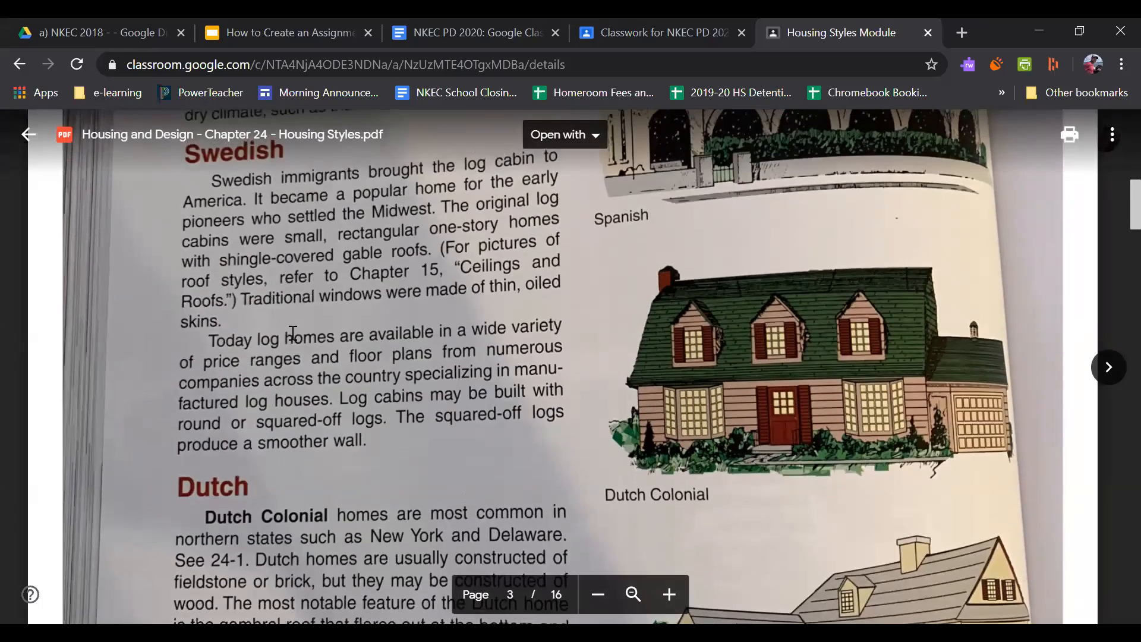
pyautogui.scroll(7, 281, 334)
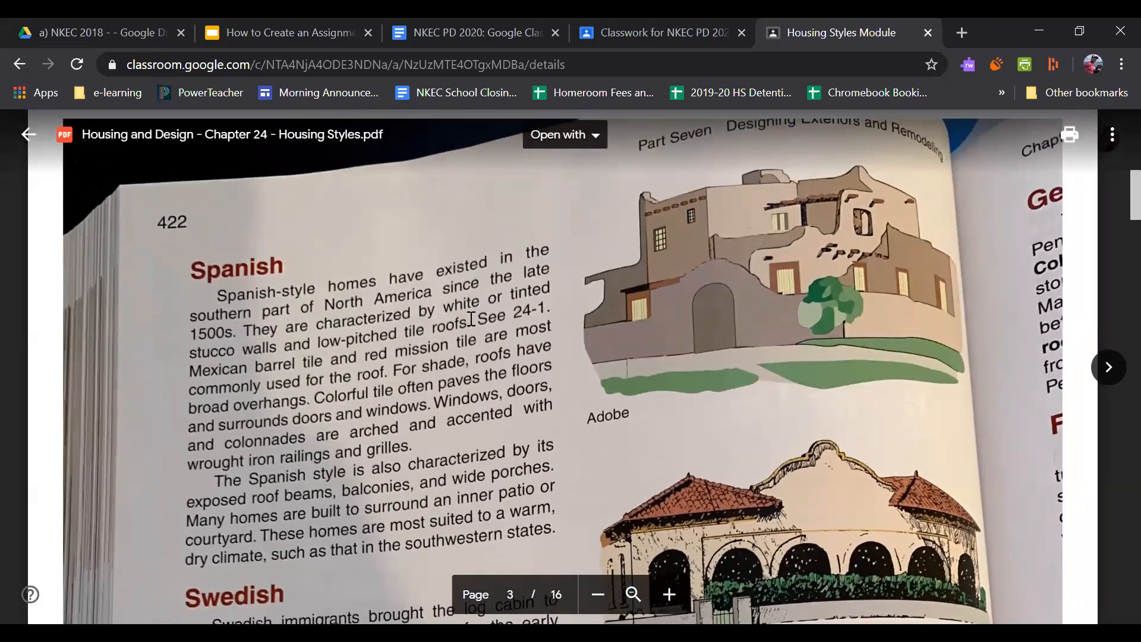
pyautogui.click(28, 135)
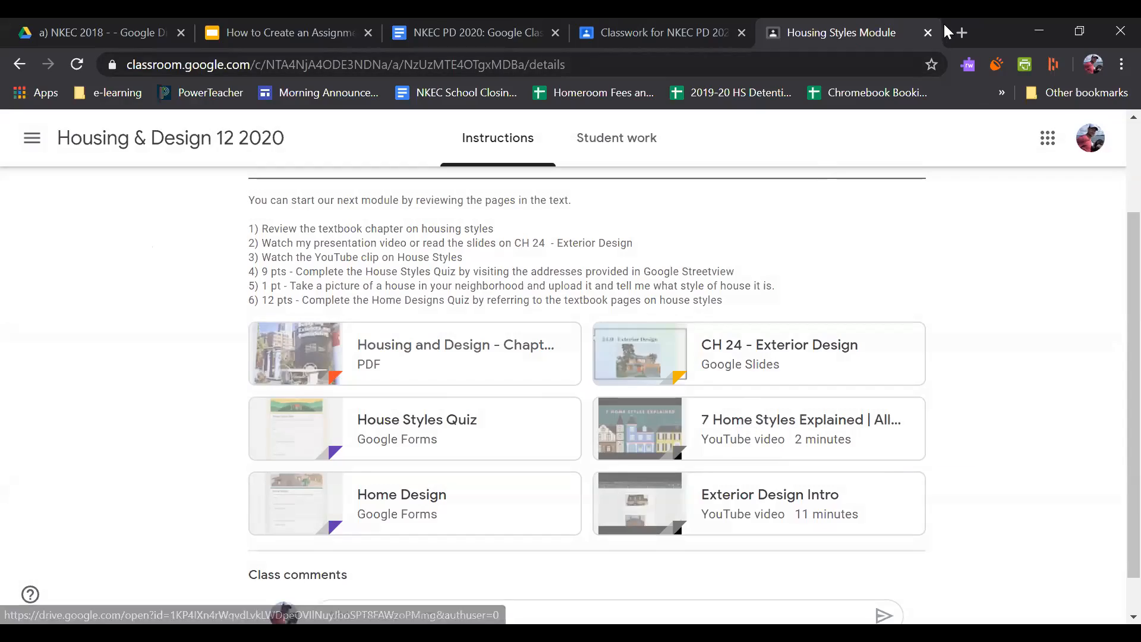
# Open the website tsn.ca in a new browser tab and copy its address
pyautogui.click(961, 33)
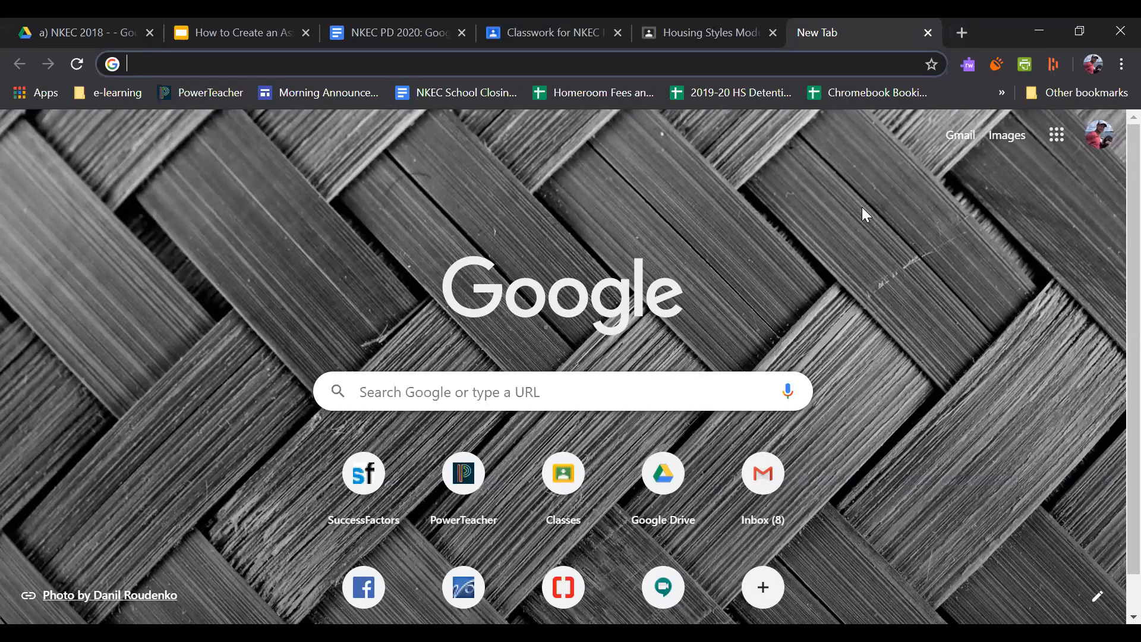
pyautogui.write('tsn.ca')
pyautogui.press('Return')
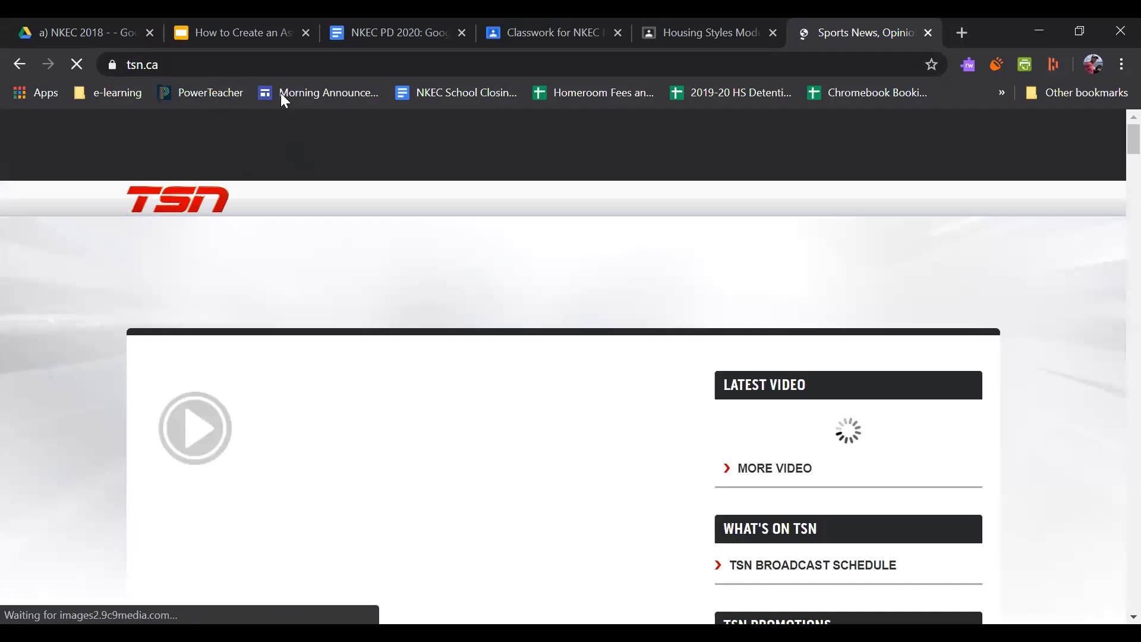
pyautogui.click(149, 66)
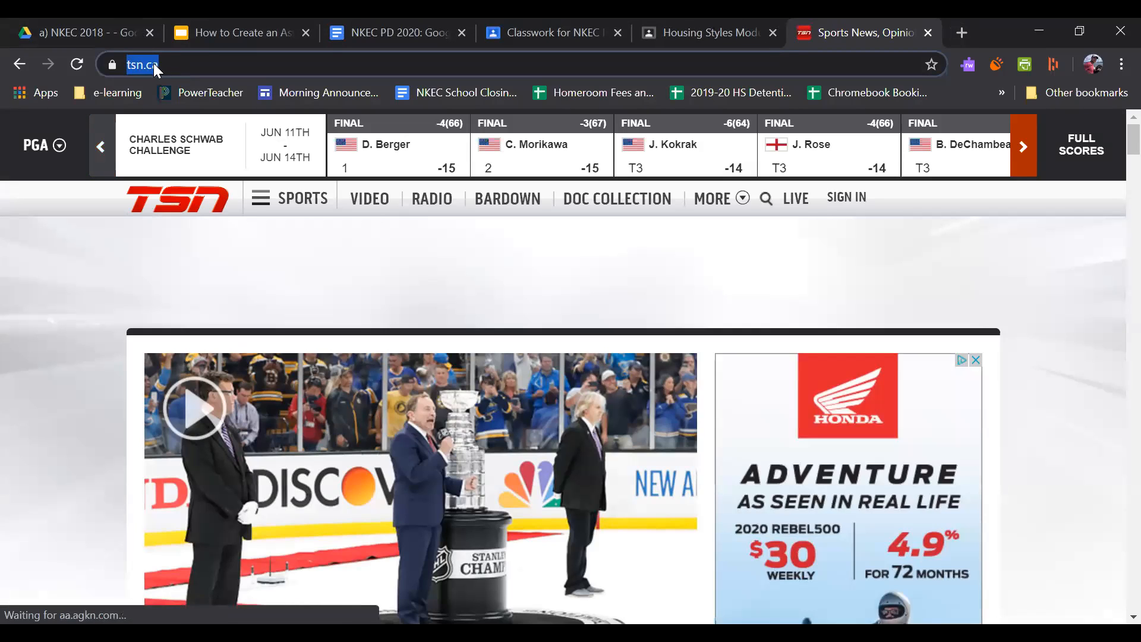
pyautogui.rightClick(148, 63)
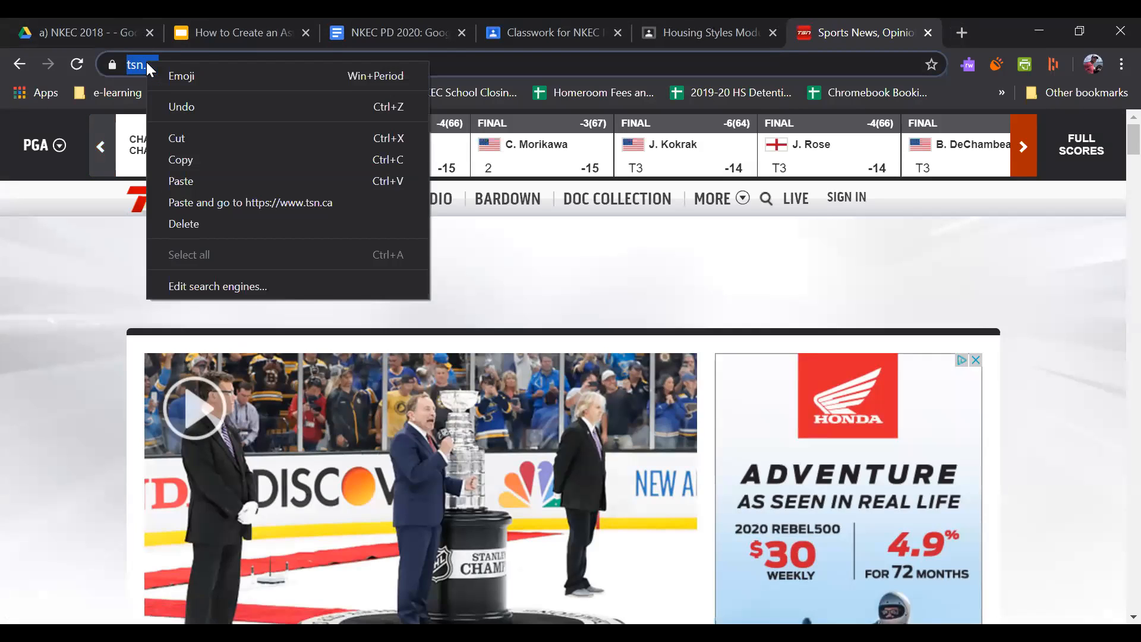
pyautogui.click(202, 159)
pyautogui.click(528, 35)
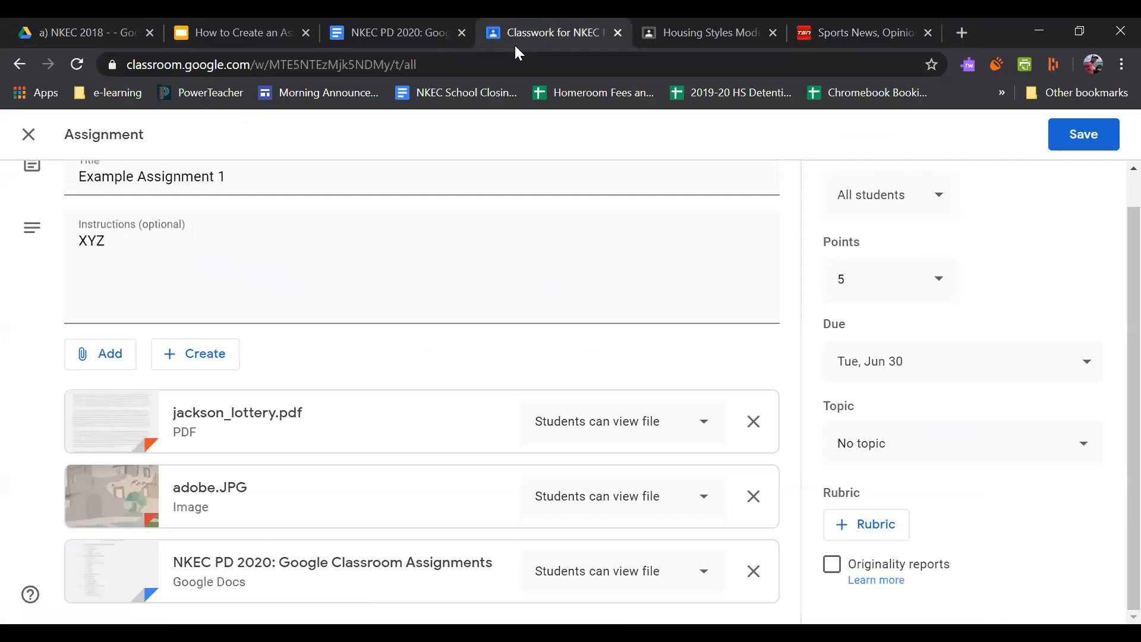
pyautogui.click(78, 352)
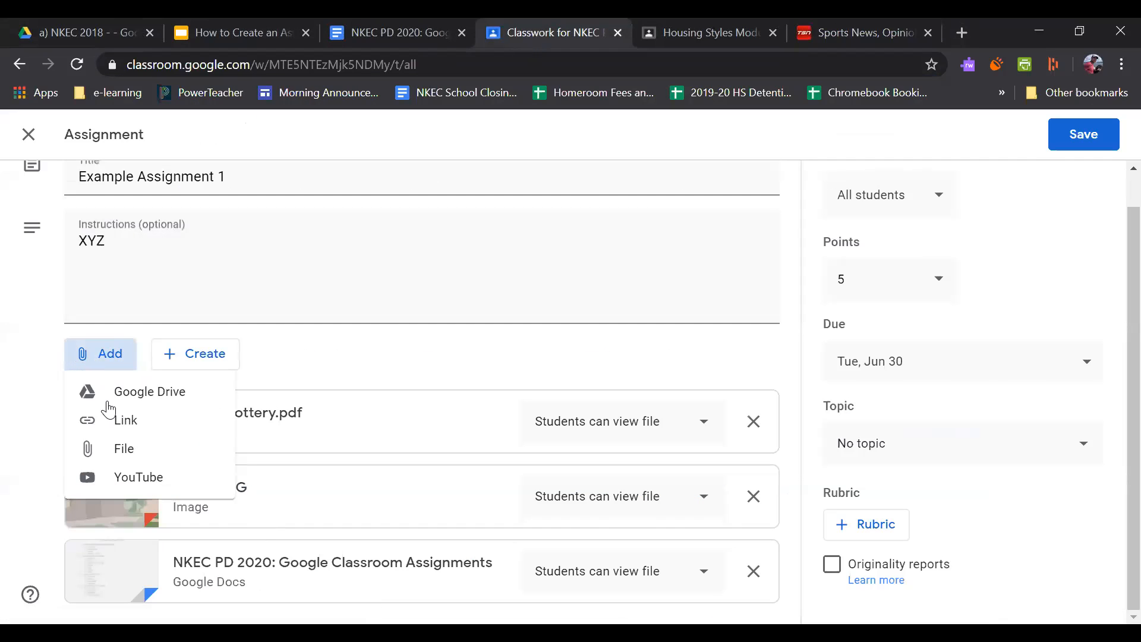
pyautogui.click(115, 426)
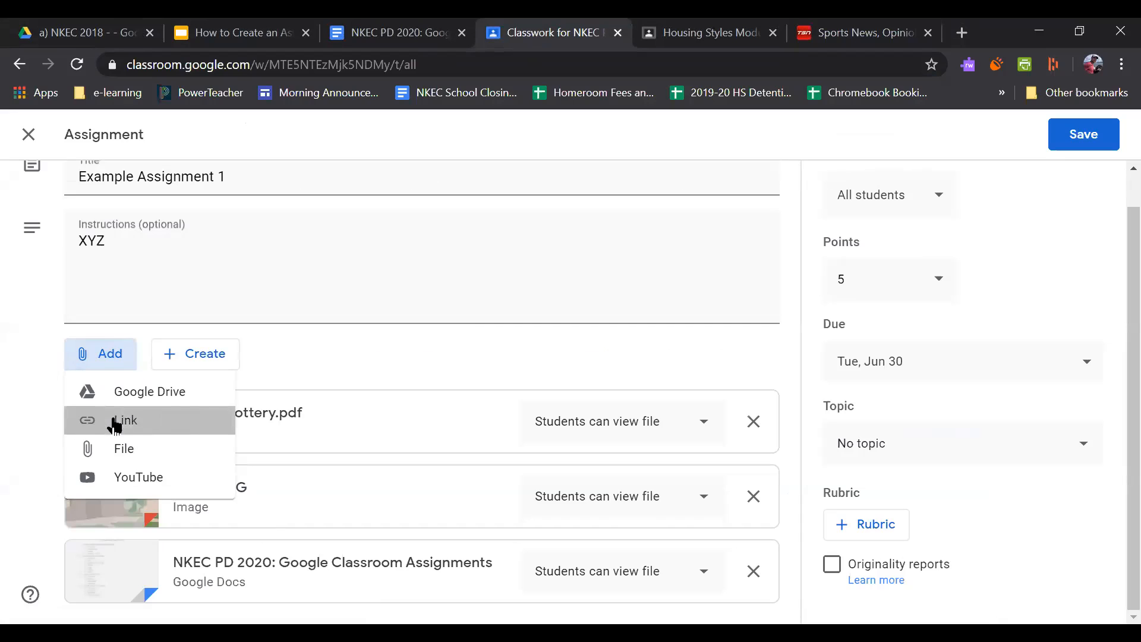
pyautogui.hotkey('ctrl', 'v')
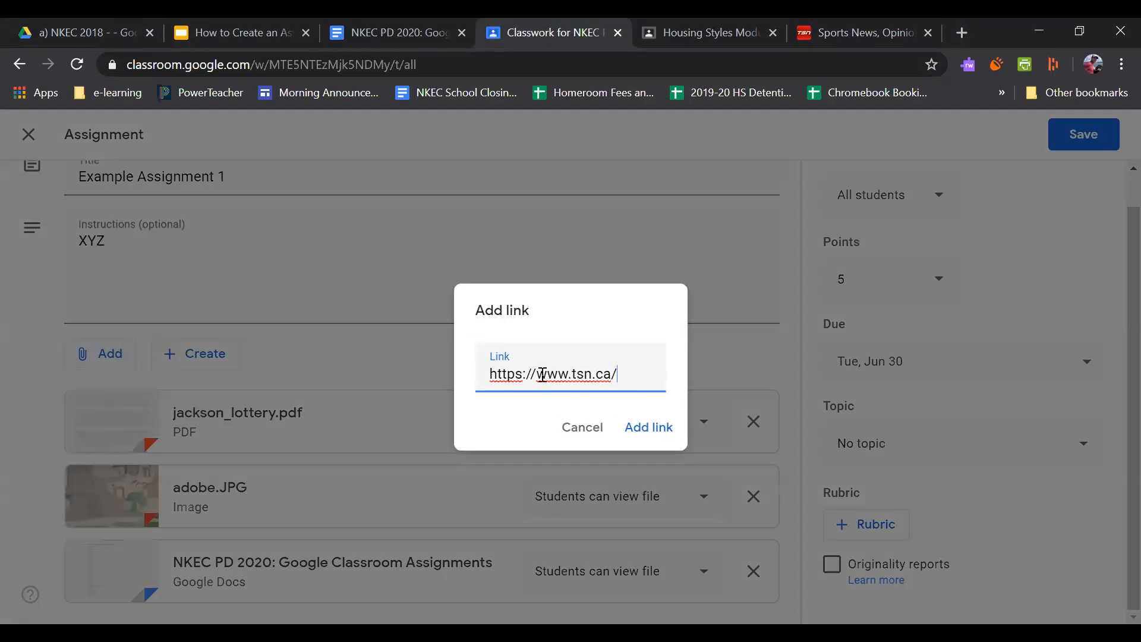
pyautogui.click(649, 428)
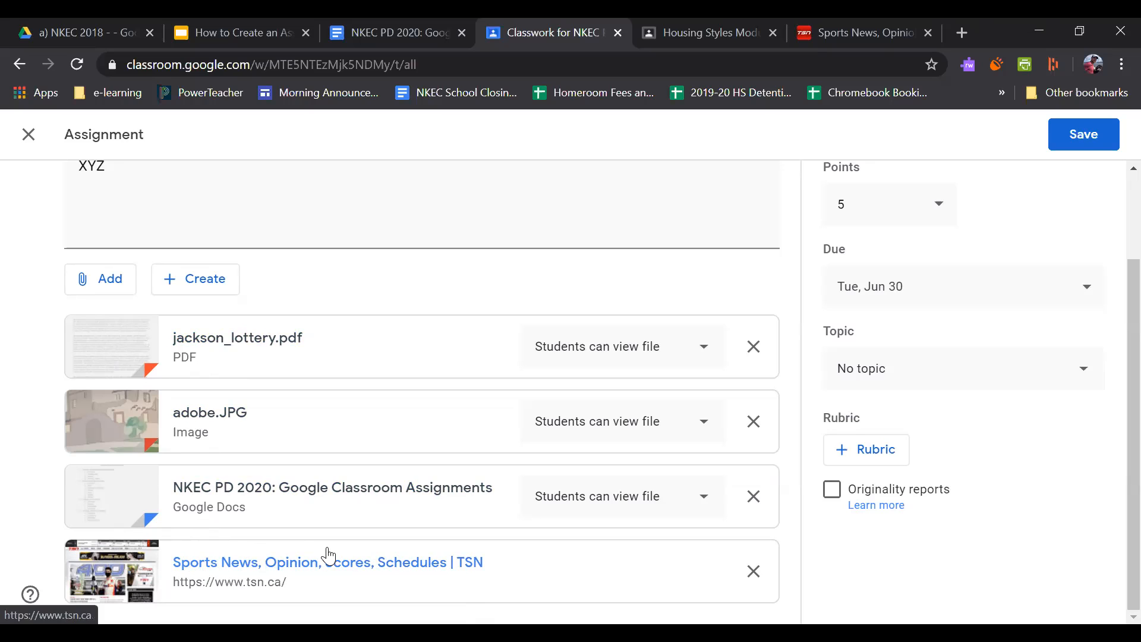
# Start adding a YouTube video to Example Assignment 1 and search for videos on "soccer"
pyautogui.click(89, 289)
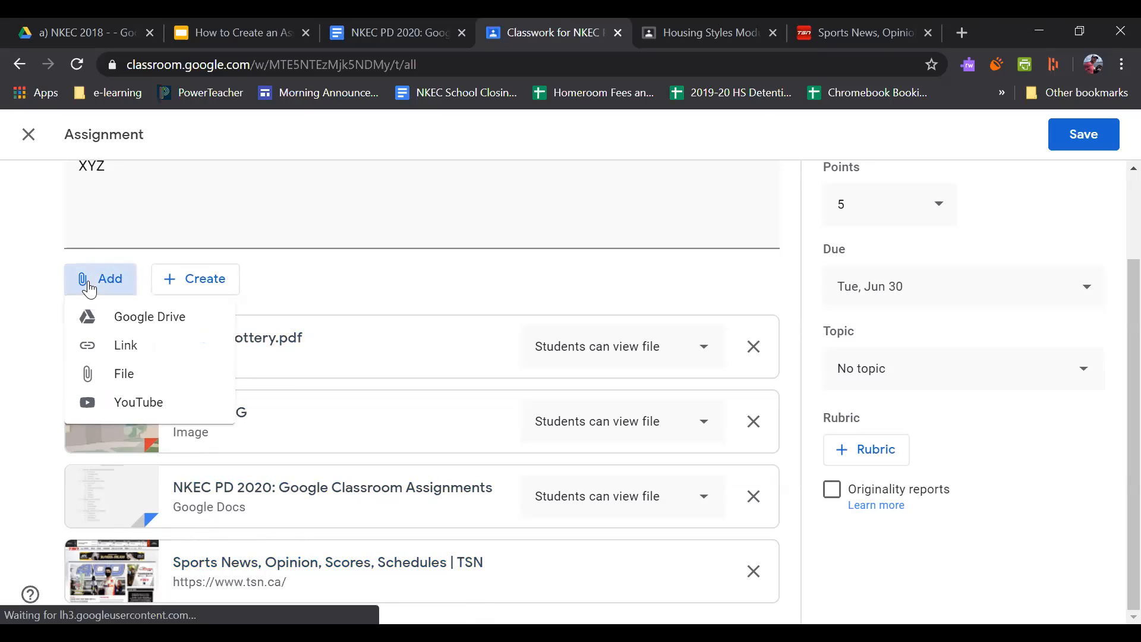
pyautogui.click(159, 407)
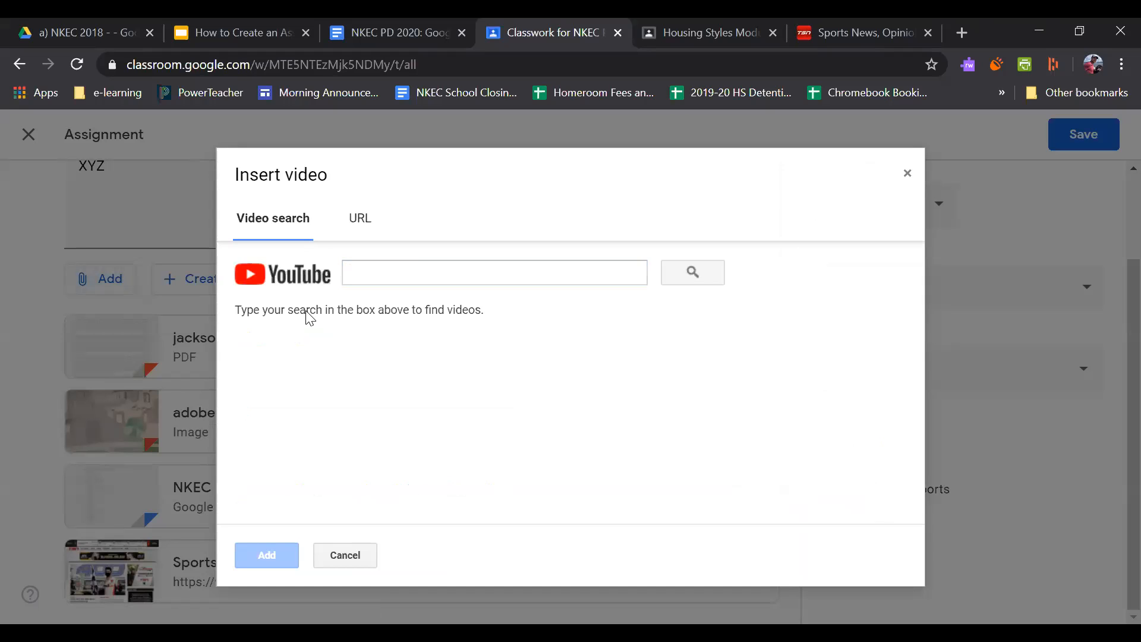
pyautogui.click(375, 276)
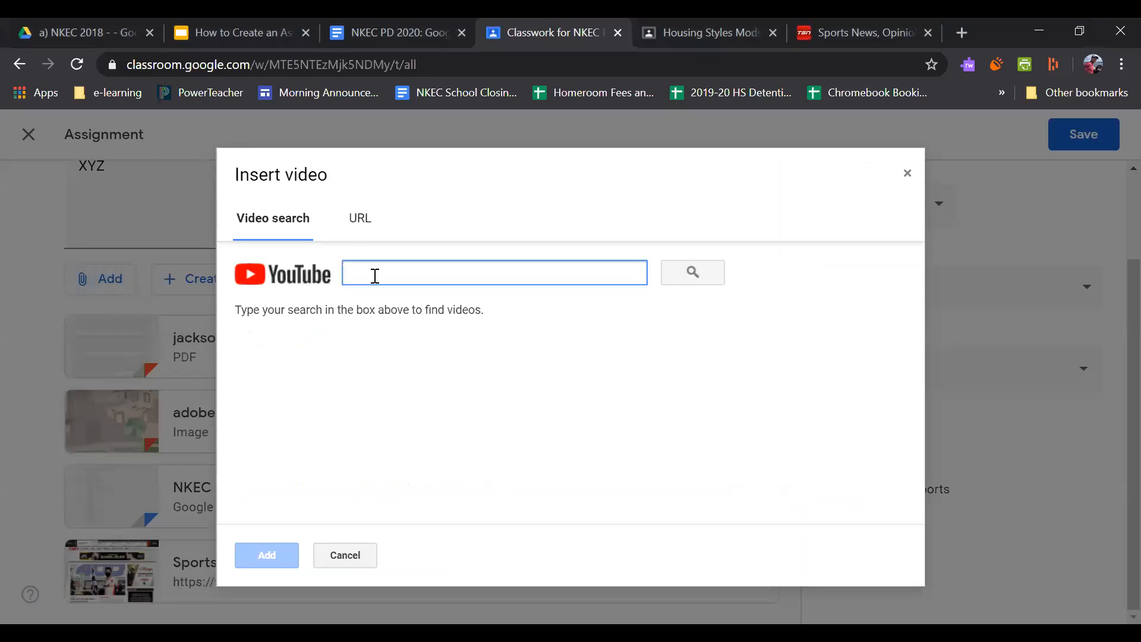
pyautogui.write('soccer')
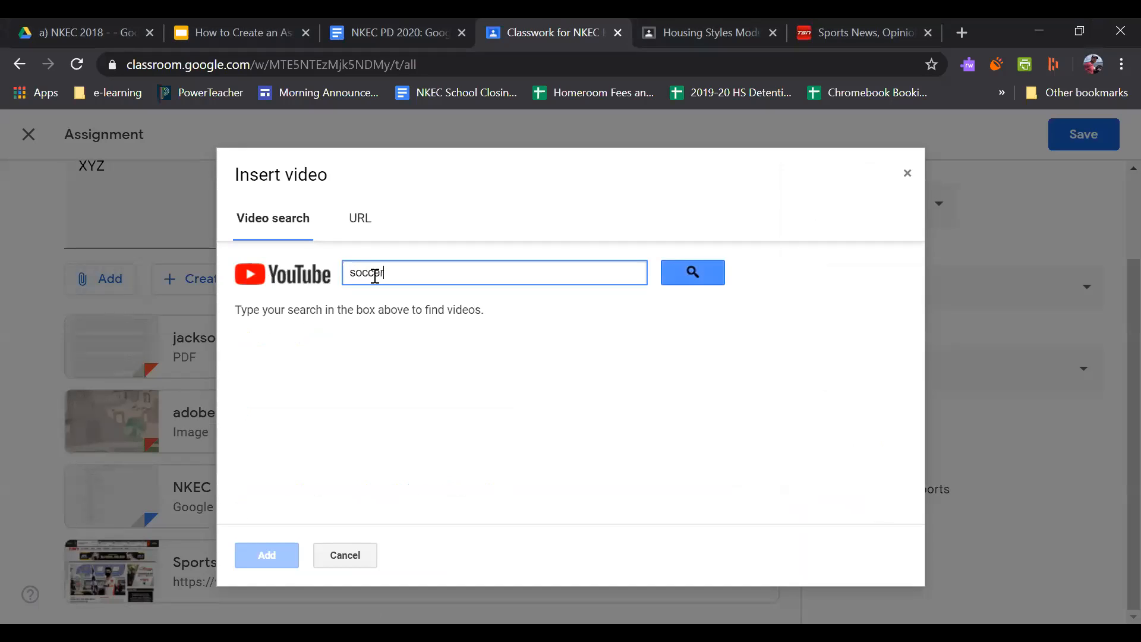
pyautogui.press('Return')
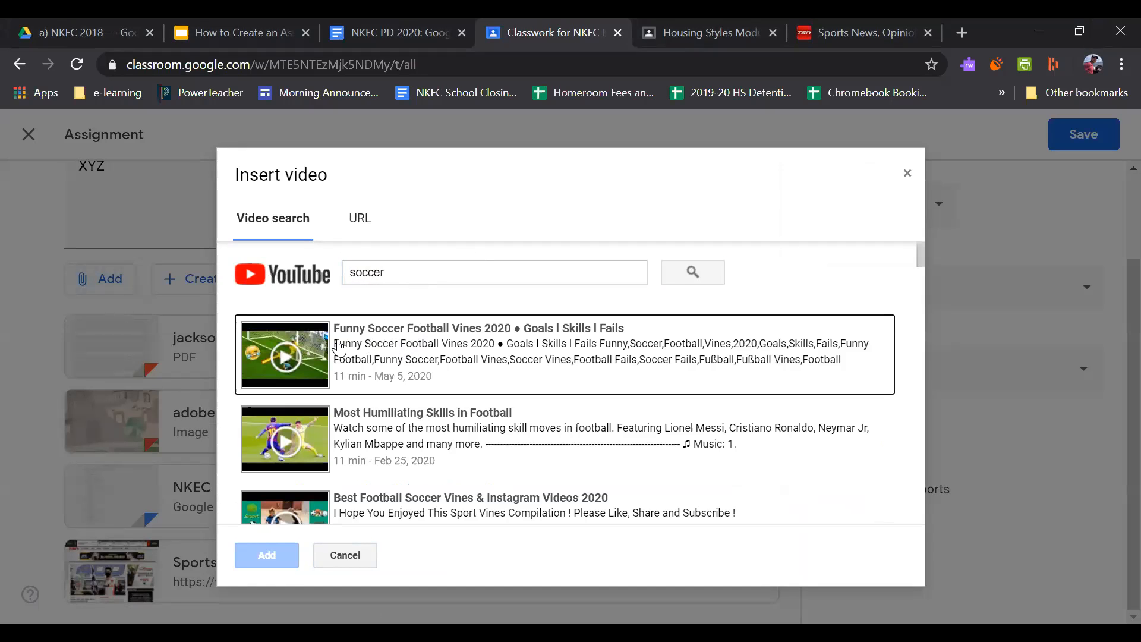
pyautogui.click(355, 271)
pyautogui.click(406, 273)
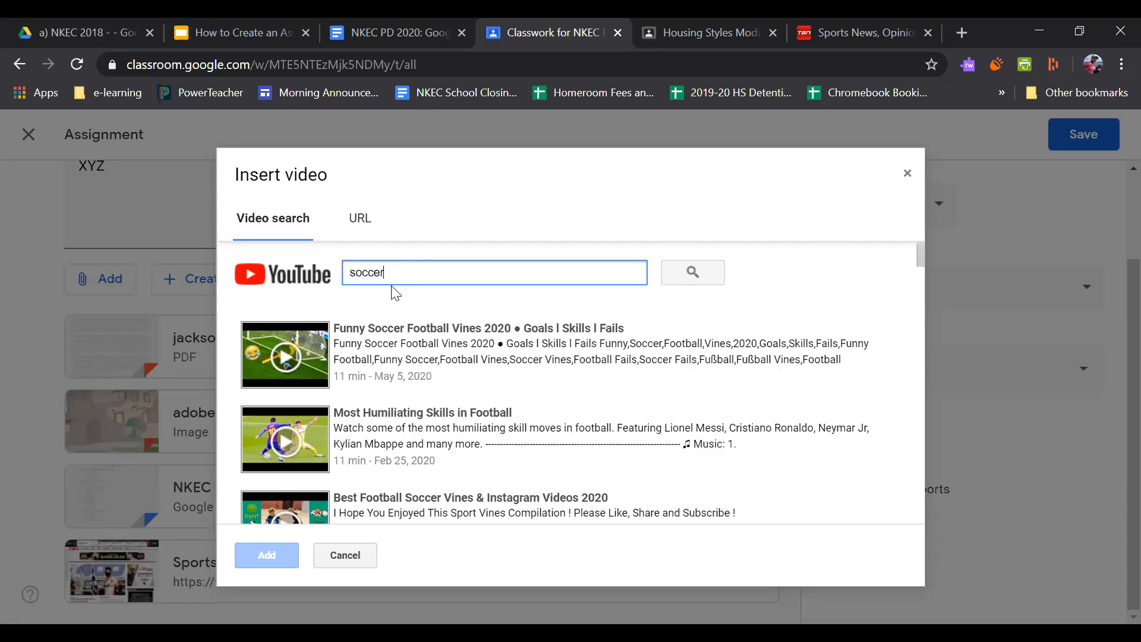
# Choose to insert the video by URL, then open ISHITANI - Making a Floating Table 2.0 on YouTube in a new browser tab
pyautogui.click(358, 226)
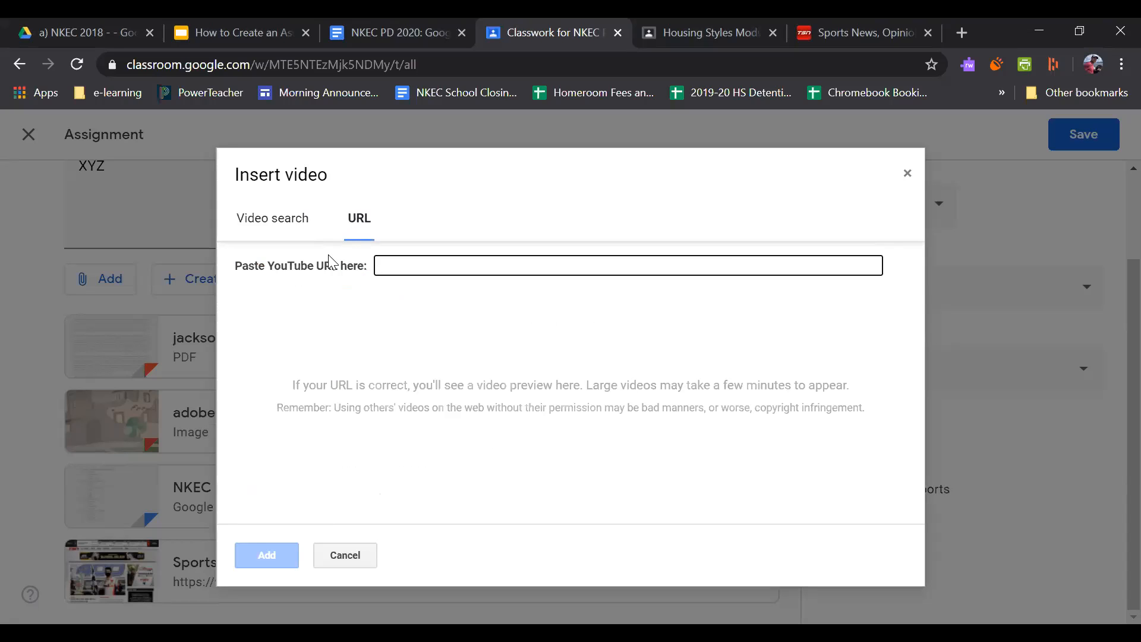
pyautogui.click(964, 25)
pyautogui.write('yout')
pyautogui.press('BackSpace')
pyautogui.press('BackSpace')
pyautogui.write('out')
pyautogui.press('Return')
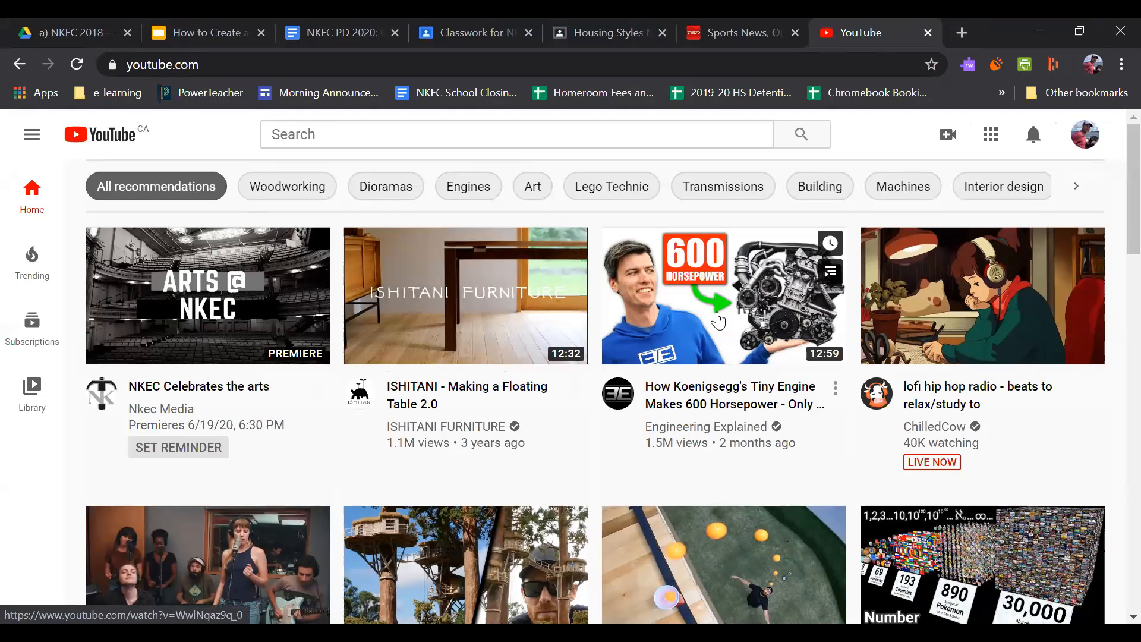
pyautogui.click(386, 300)
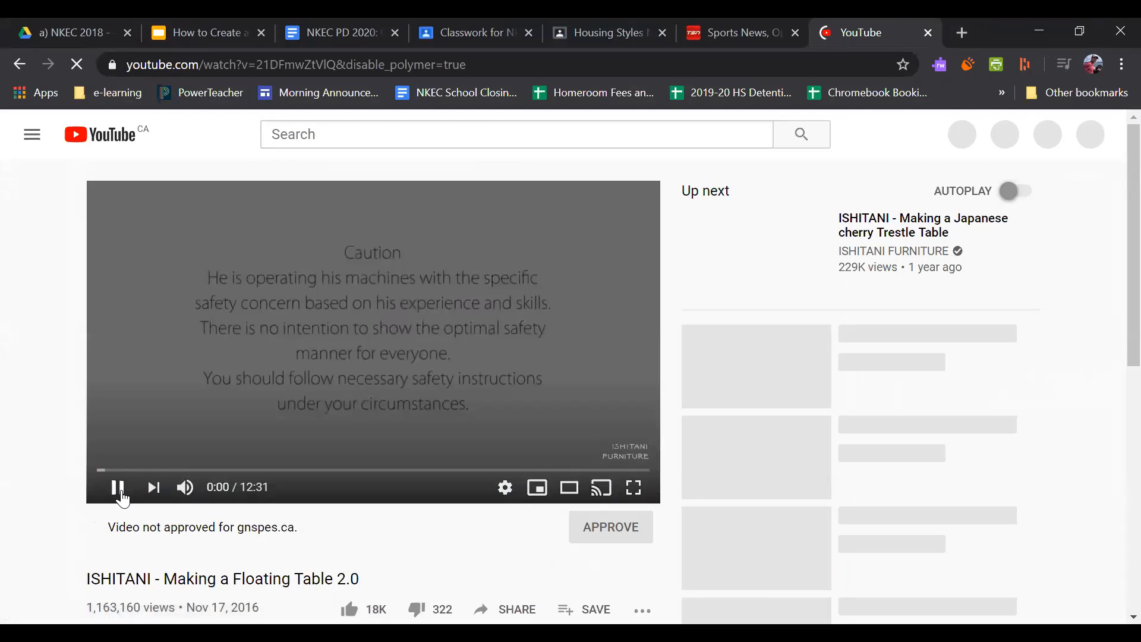
# Copy the address of the YouTube video ISHITANI - Making a Floating Table 2.0 and close its browser tab
pyautogui.click(121, 496)
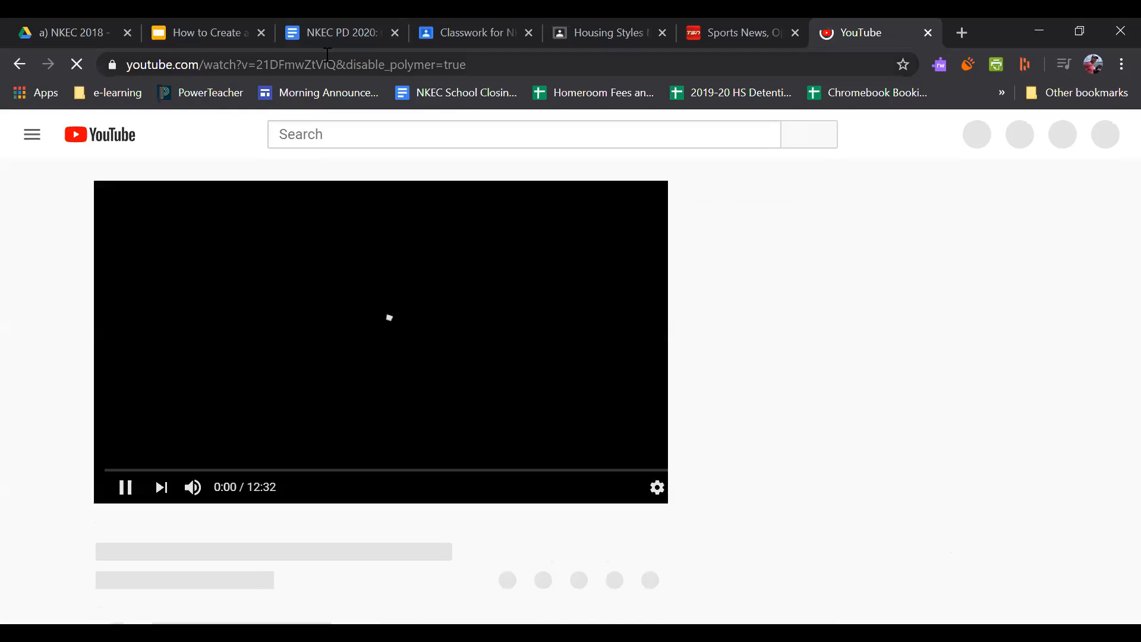
pyautogui.click(326, 54)
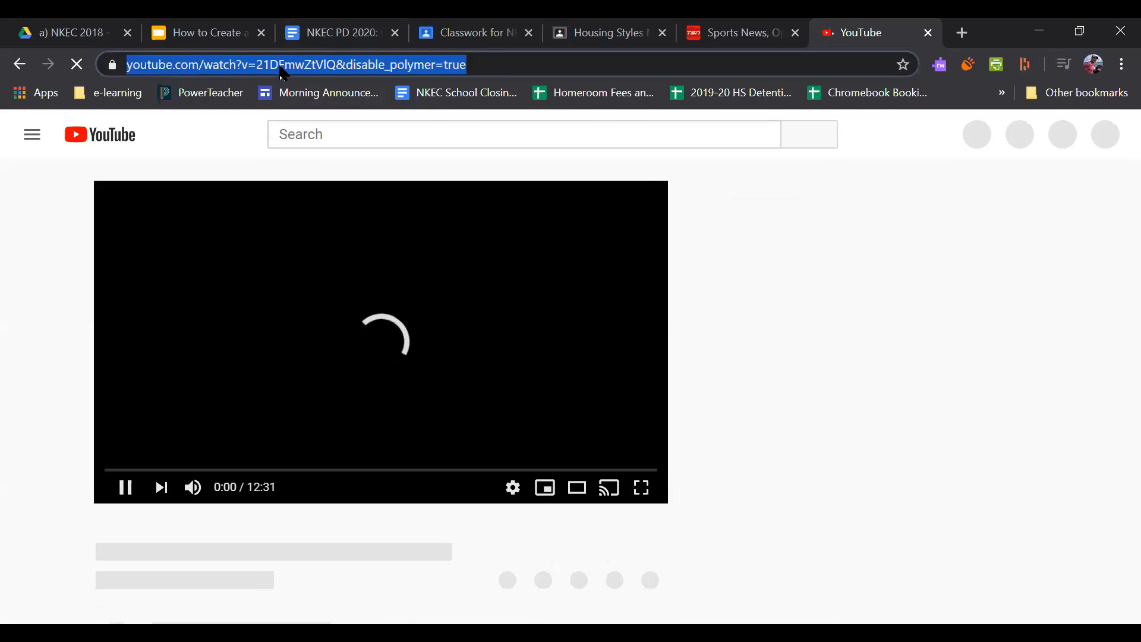
pyautogui.rightClick(280, 65)
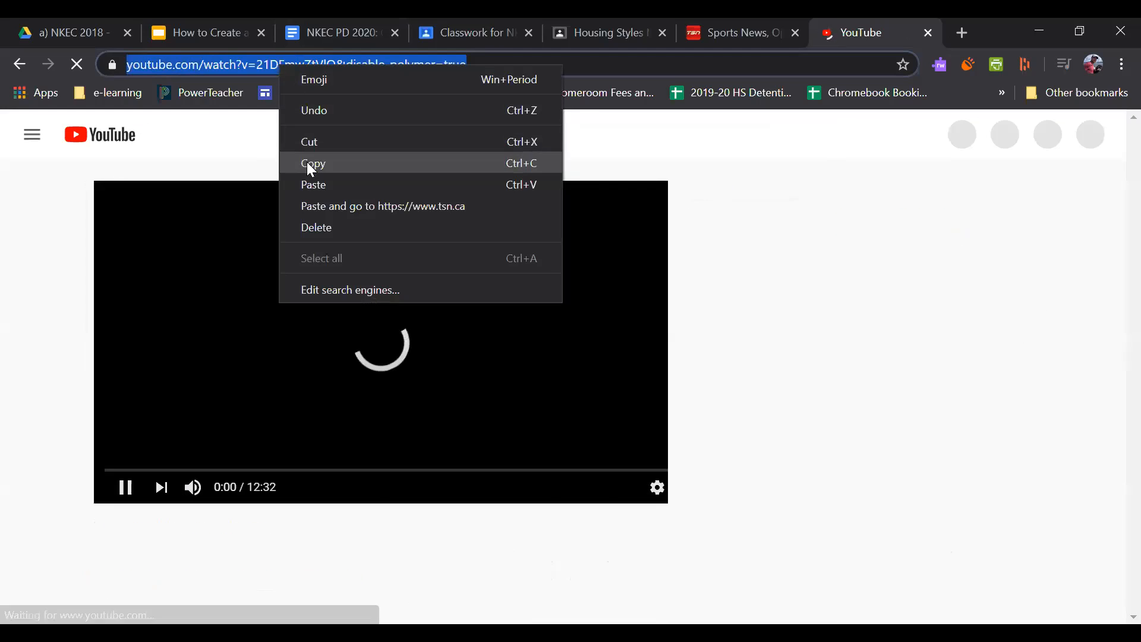
pyautogui.click(307, 163)
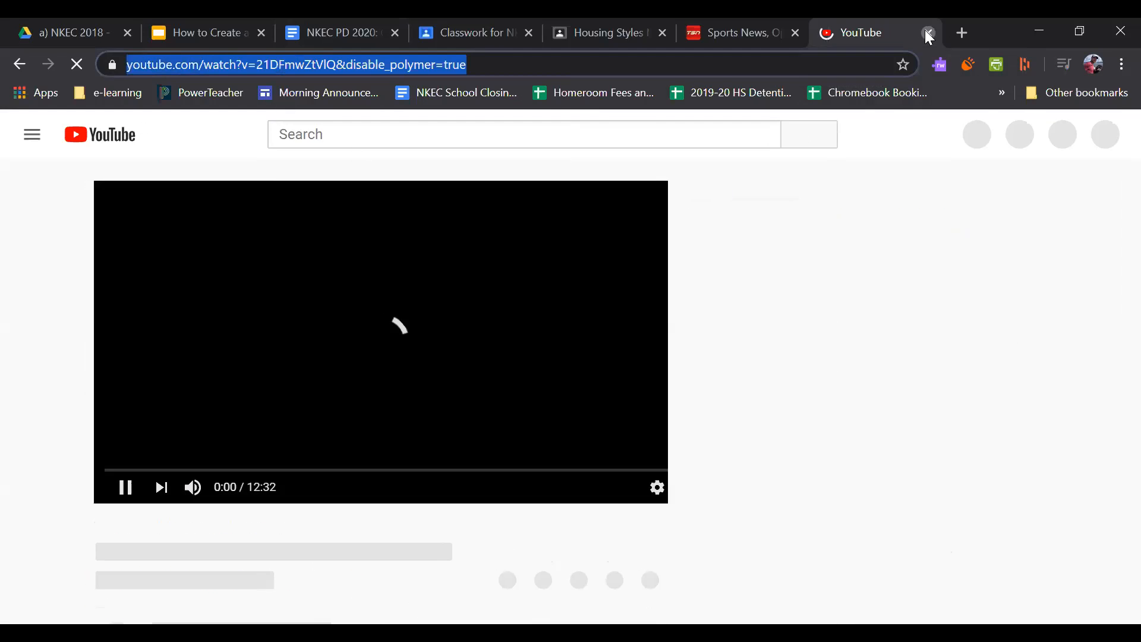
pyautogui.click(928, 33)
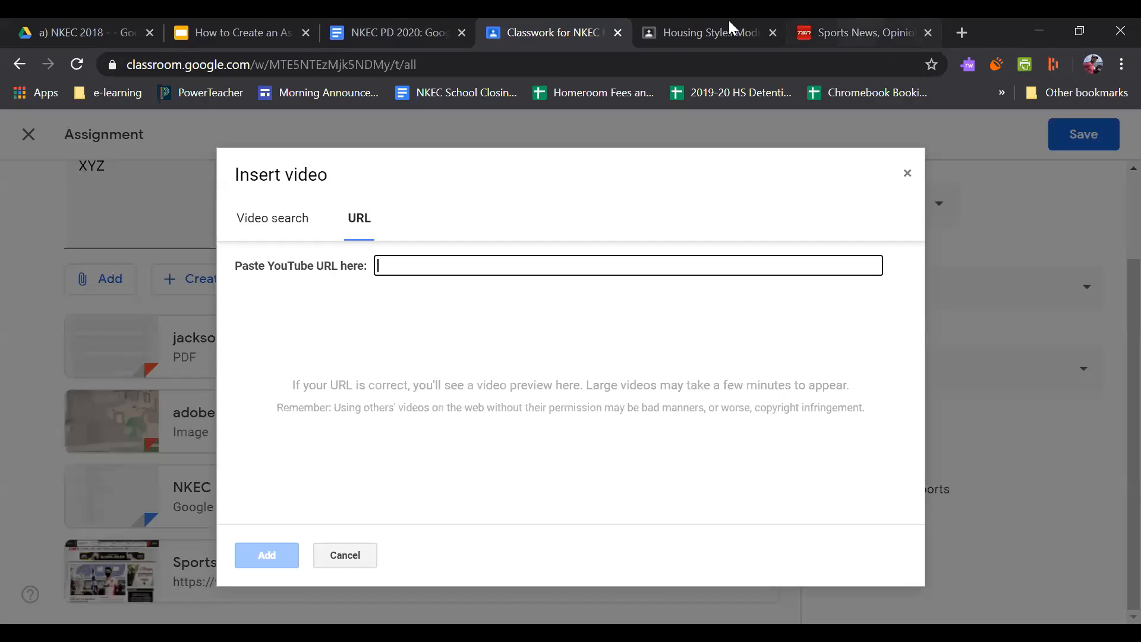
# Attach ISHITANI - Making a Floating Table 2.0 to Example Assignment 1 using the copied YouTube URL
pyautogui.rightClick(390, 269)
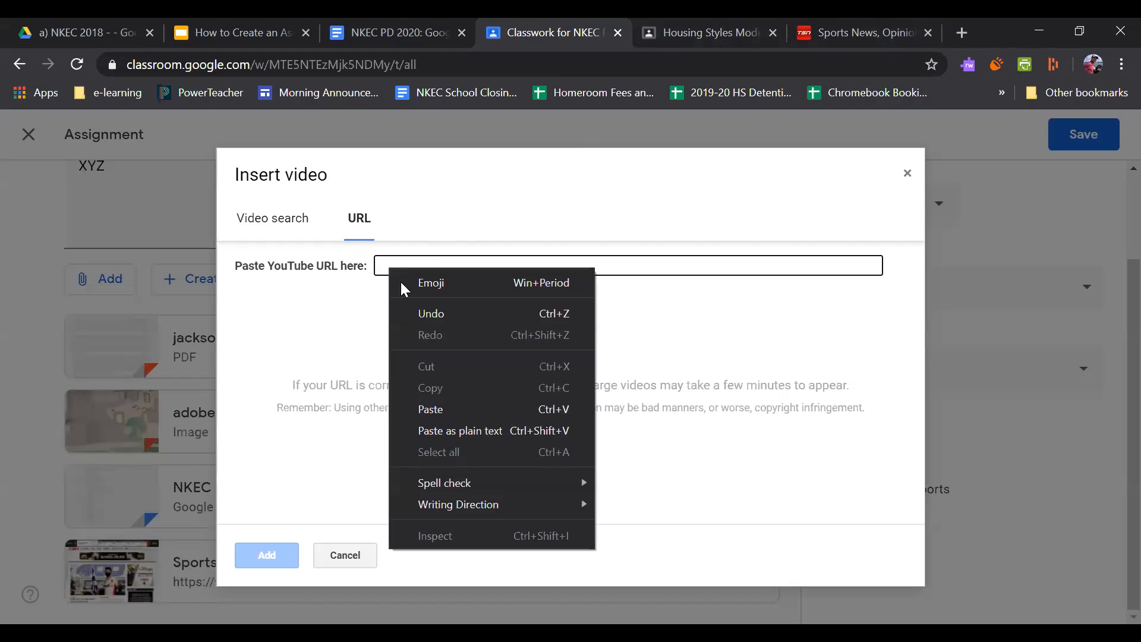
pyautogui.click(434, 409)
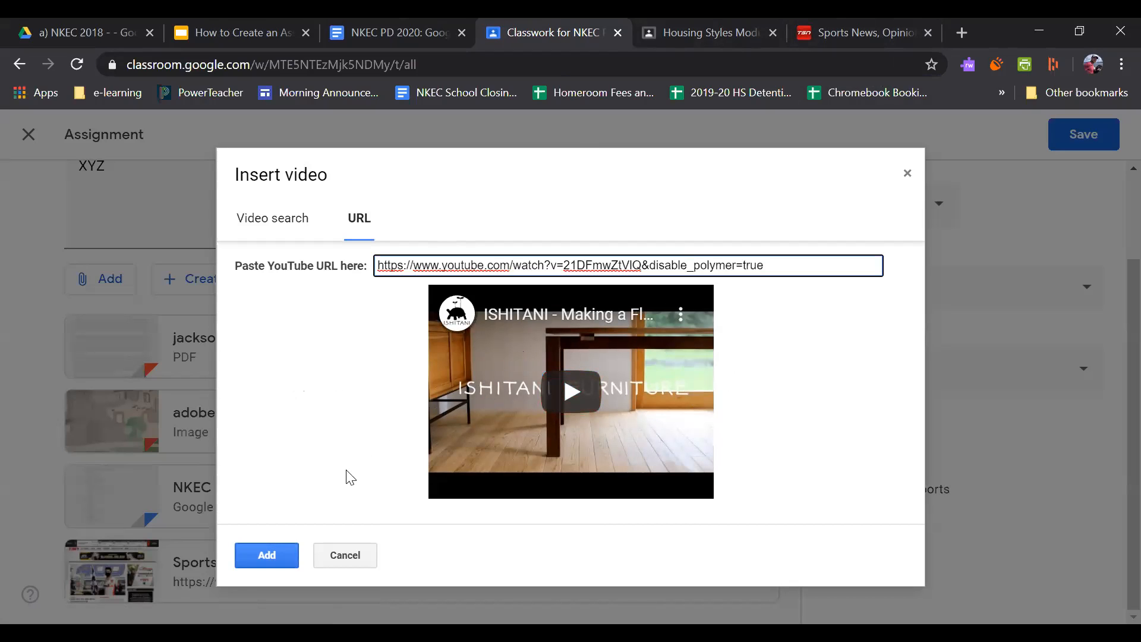
pyautogui.click(267, 555)
pyautogui.scroll(-2, 276, 524)
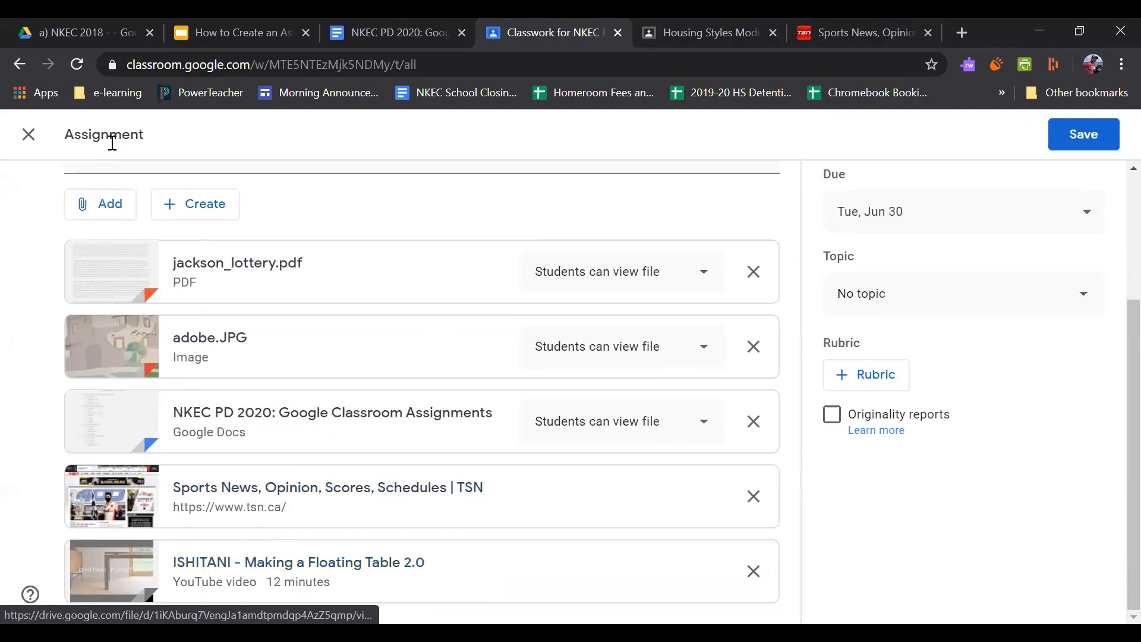
# Review the search and URL options for inserting a YouTube video, and the assignment's choices for adding and creating material
pyautogui.click(108, 204)
pyautogui.click(147, 325)
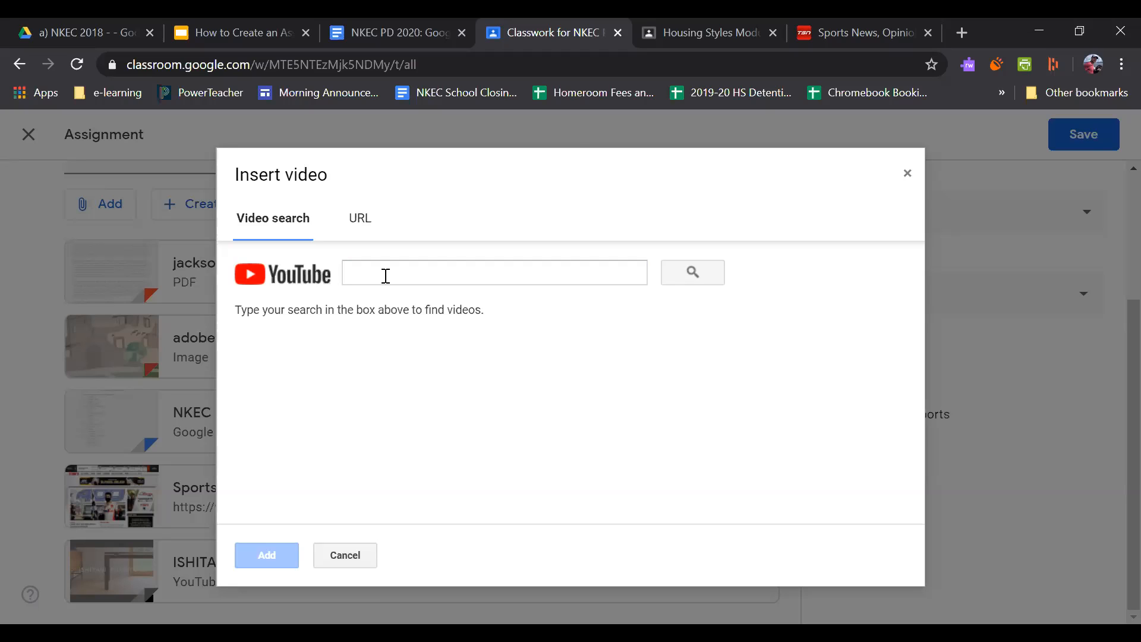
pyautogui.click(369, 220)
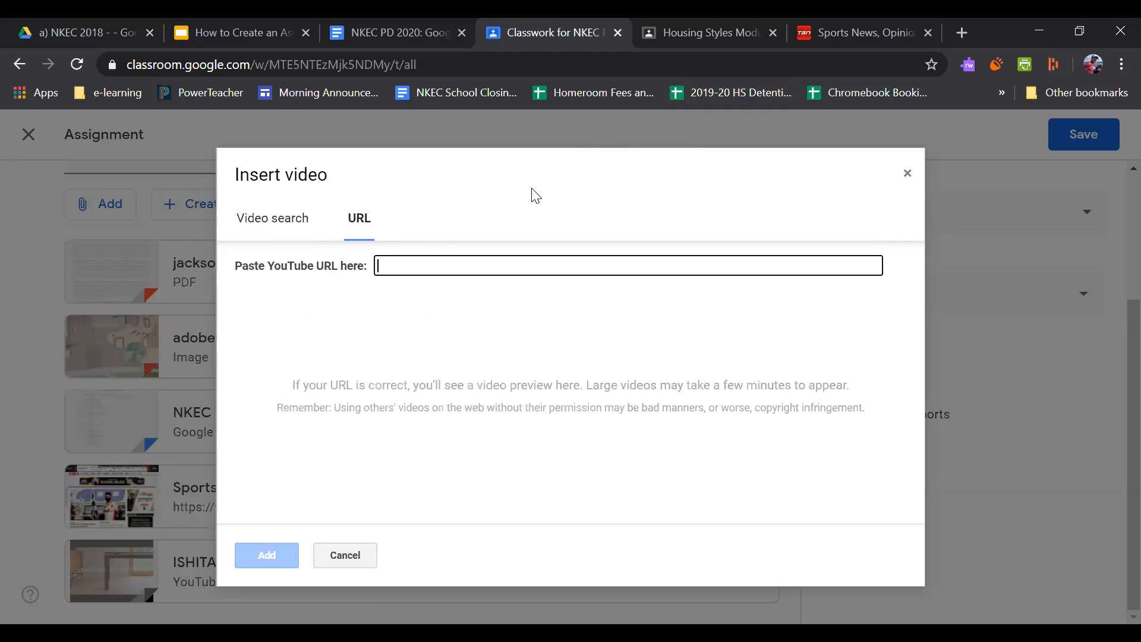
pyautogui.click(907, 173)
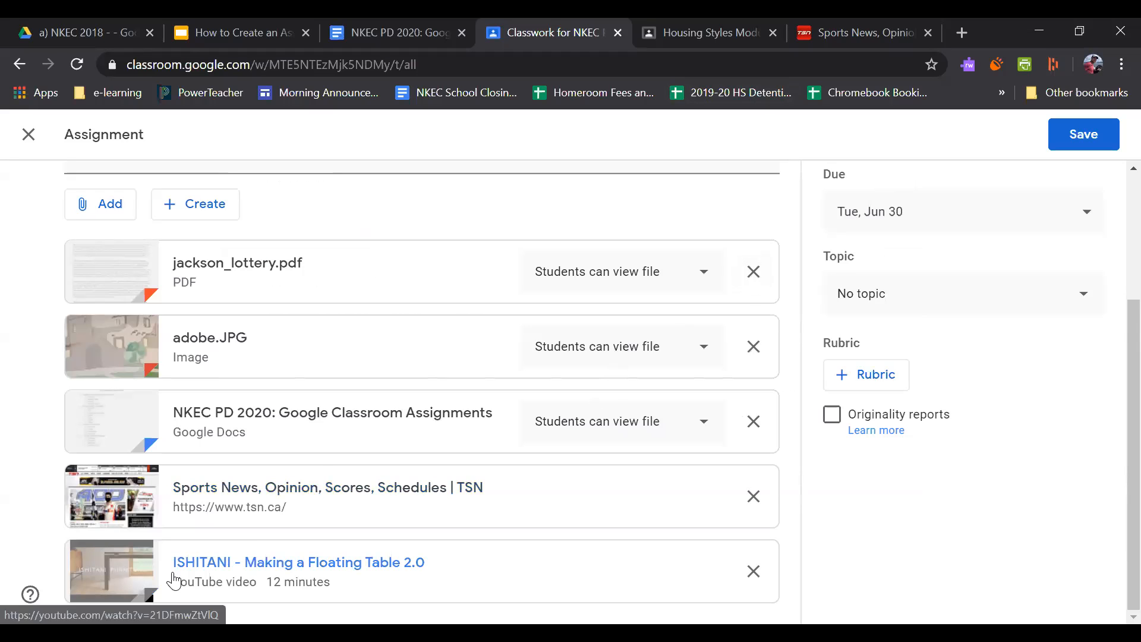
pyautogui.click(111, 204)
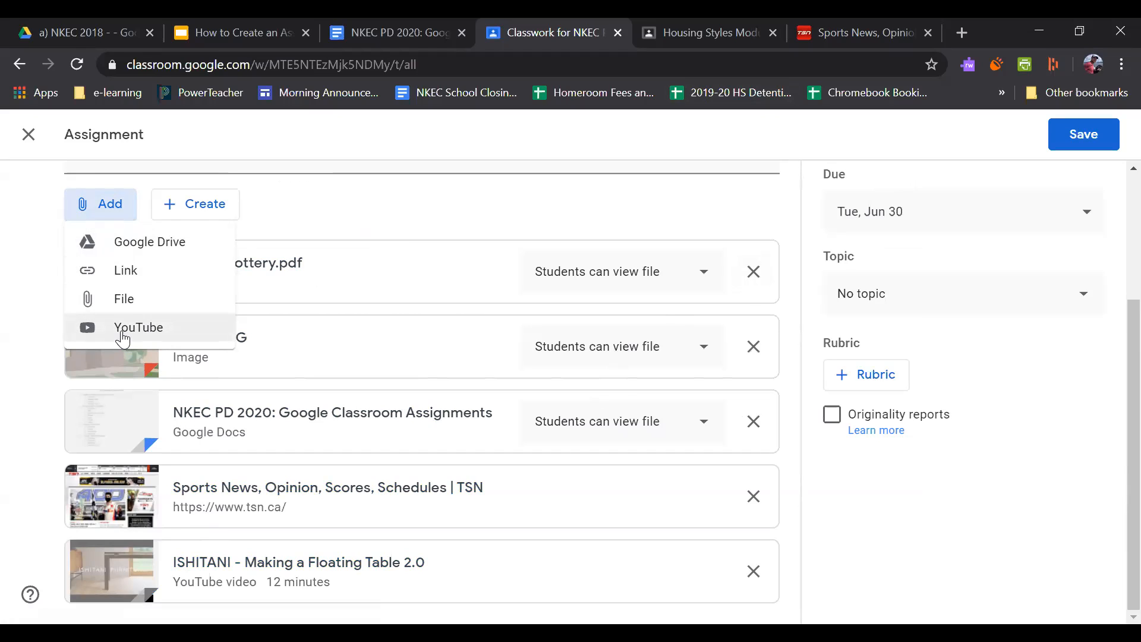
pyautogui.click(26, 312)
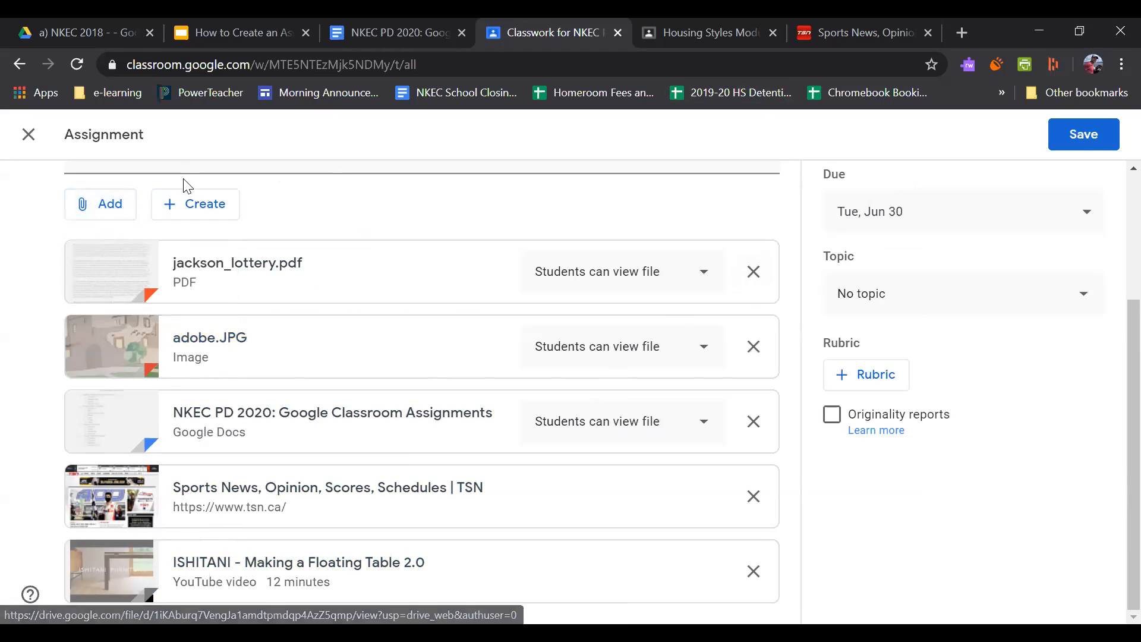
pyautogui.click(201, 206)
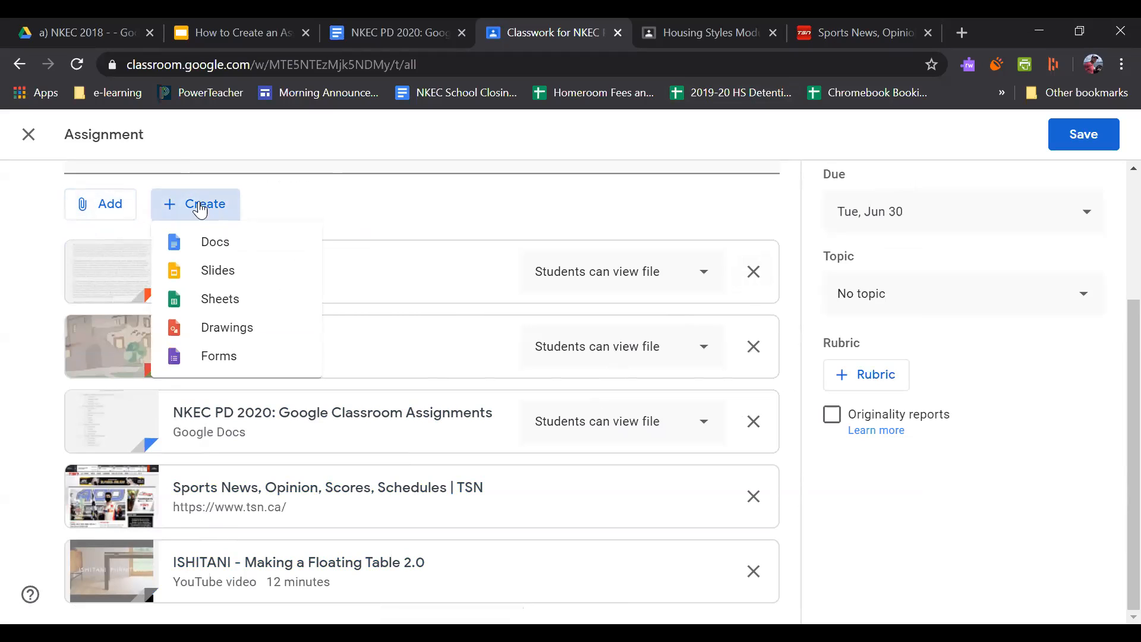
pyautogui.click(219, 206)
# Review the Adding supporting material topics in the outline document and slides, and return to check Example Assignment 1 in Google Classroom
pyautogui.click(354, 42)
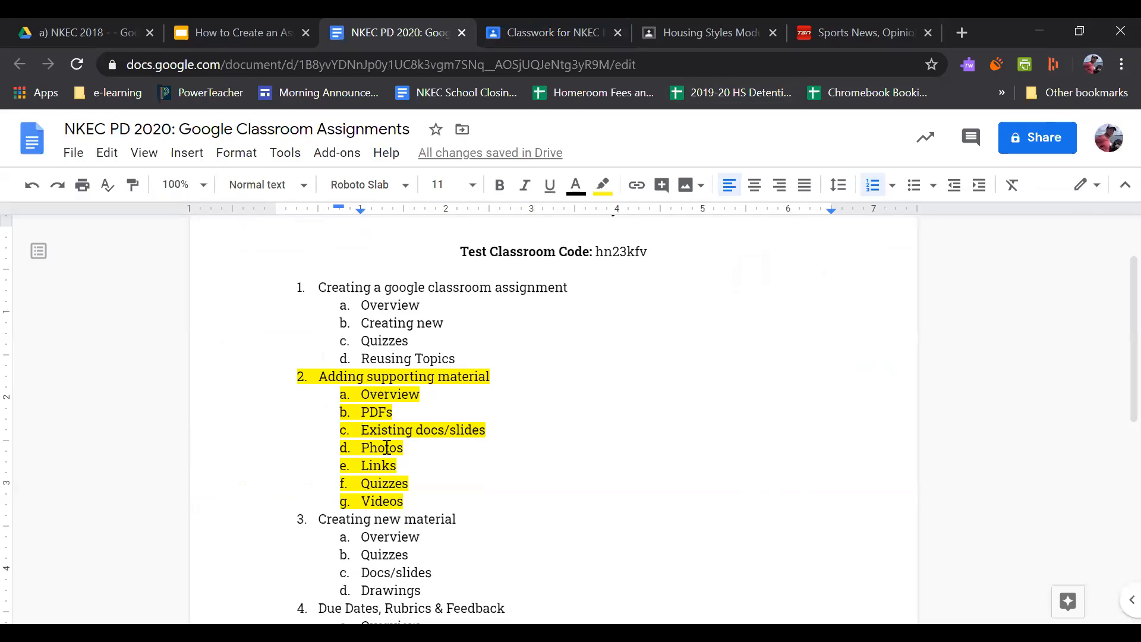
pyautogui.moveTo(404, 502); pyautogui.dragTo(343, 394)
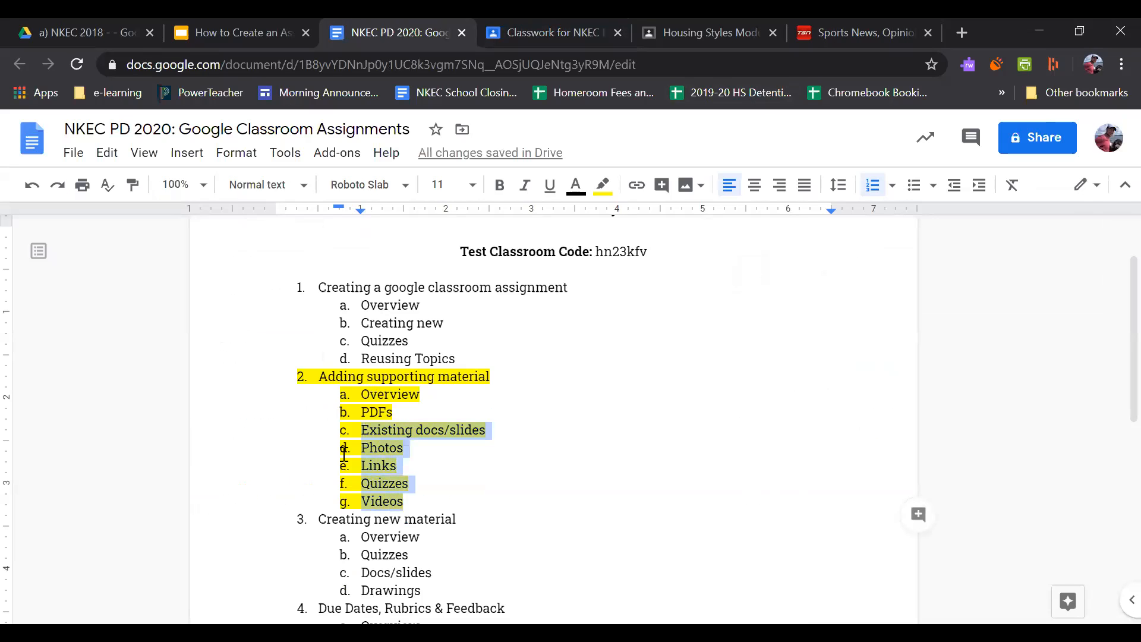
pyautogui.click(238, 33)
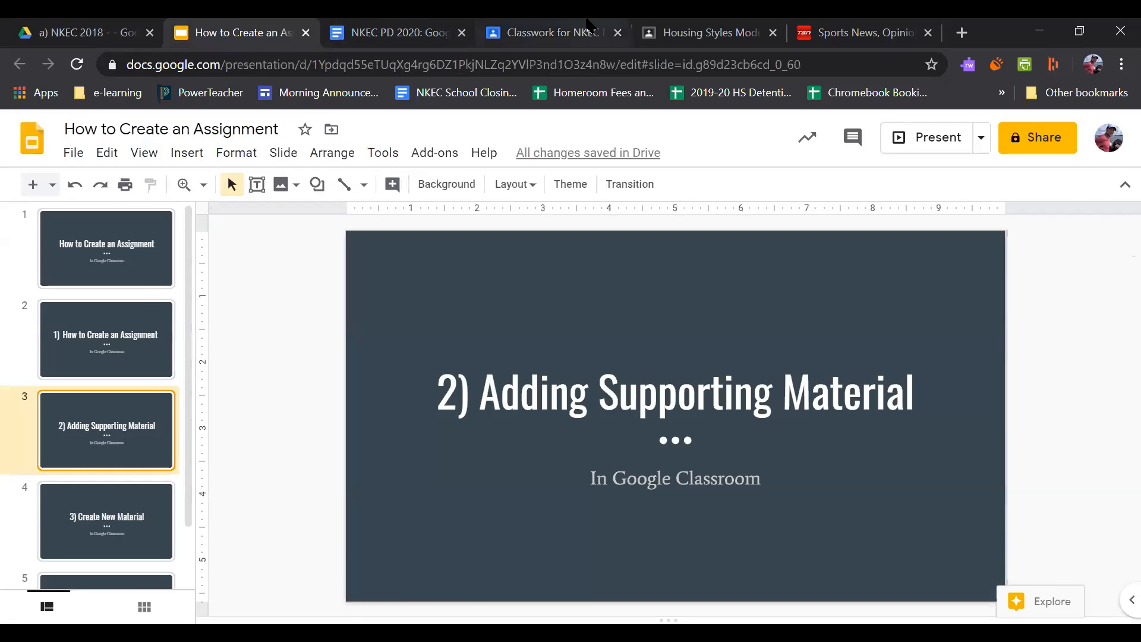
pyautogui.click(586, 25)
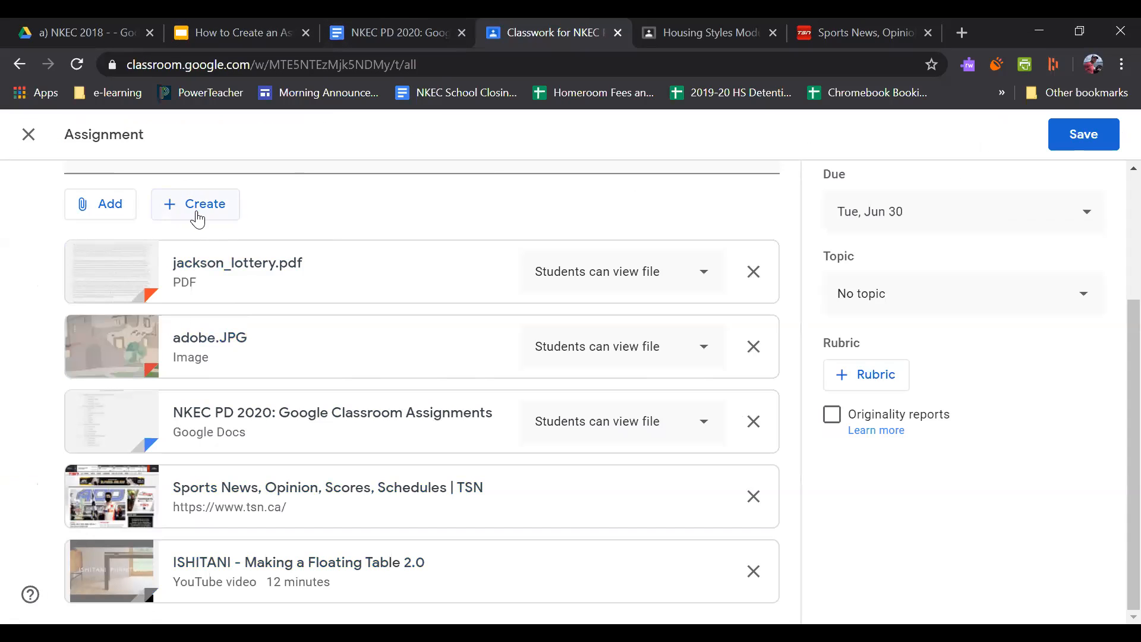
pyautogui.scroll(3, 190, 261)
pyautogui.scroll(-3, 194, 356)
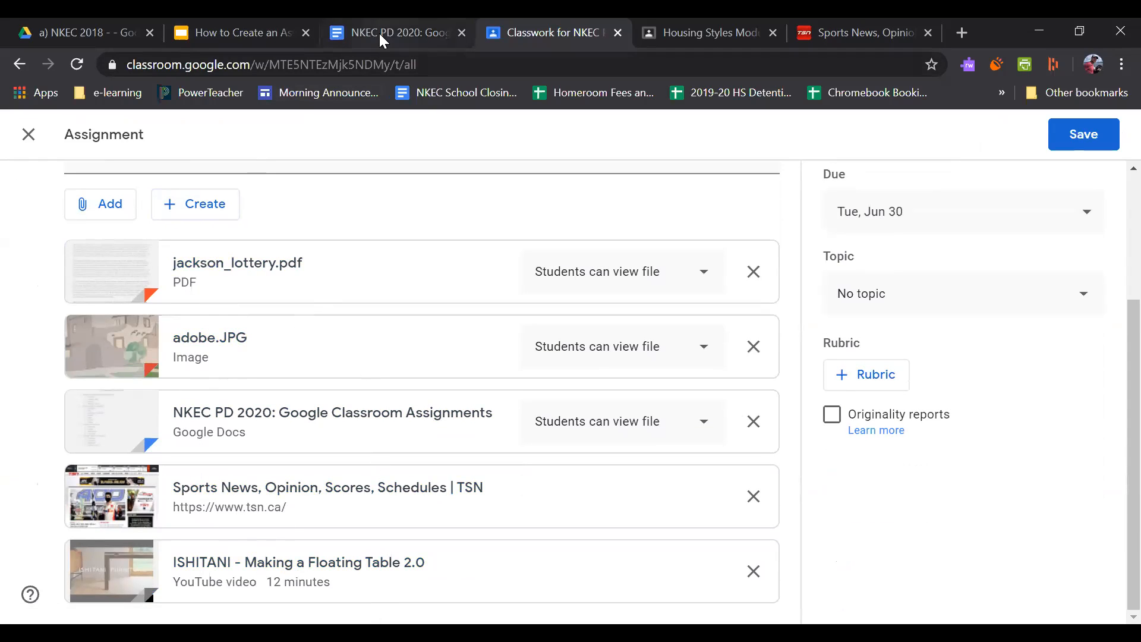
pyautogui.scroll(1, 366, 315)
pyautogui.scroll(2, 366, 315)
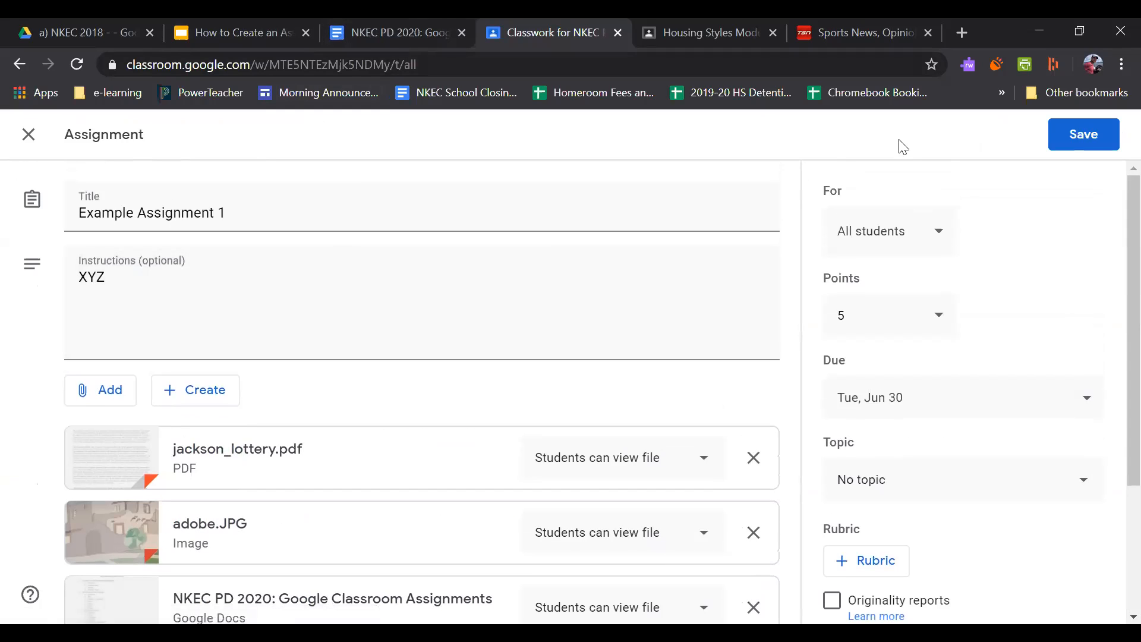